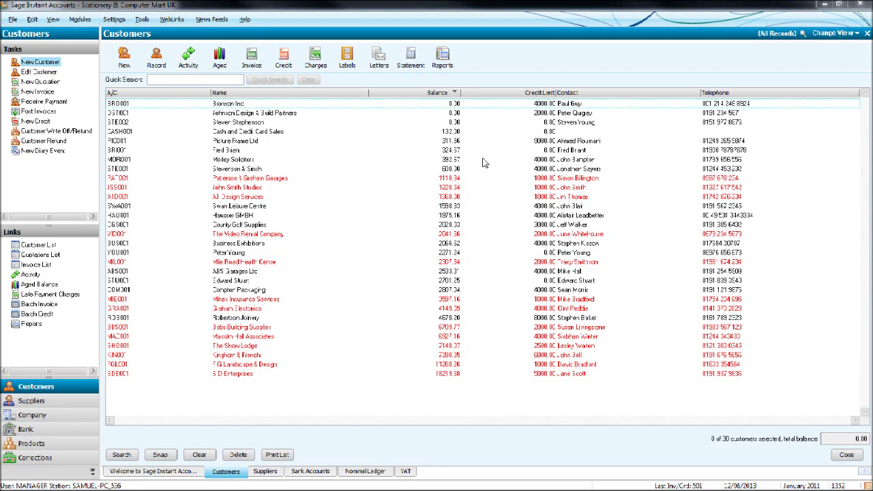
# Start a new VAT return from the company's VAT management area.
pyautogui.click(65, 416)
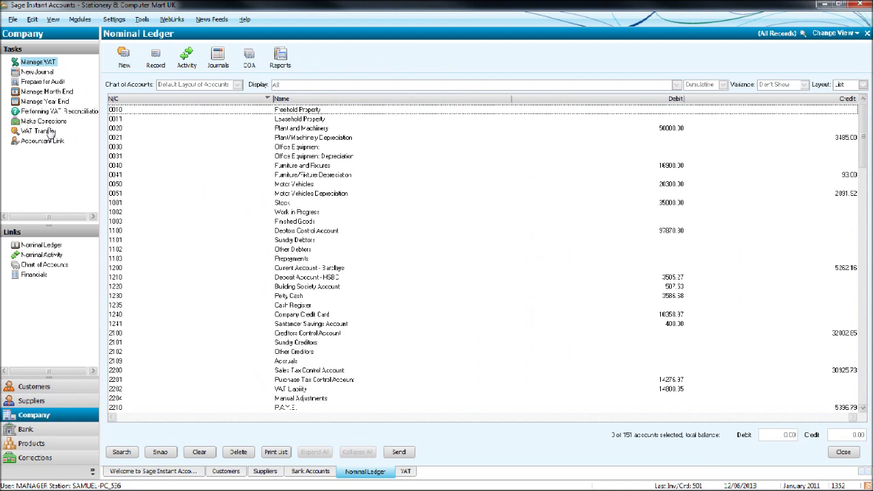
pyautogui.click(35, 62)
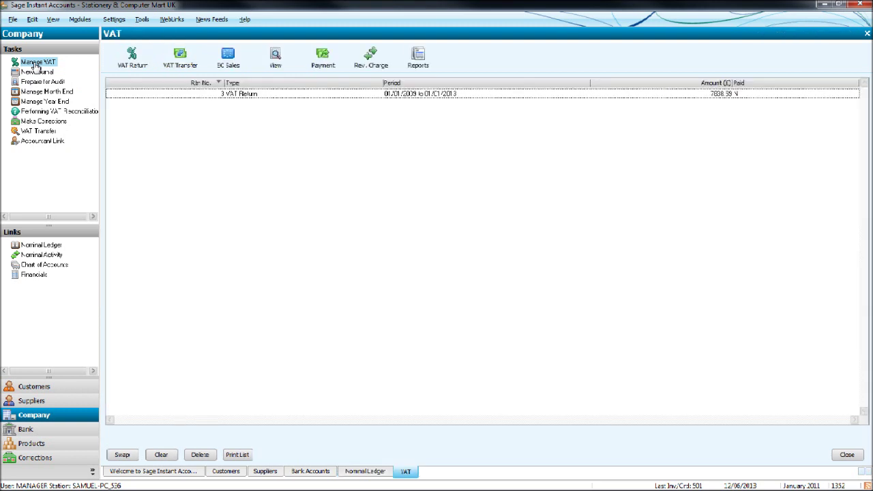
pyautogui.click(125, 65)
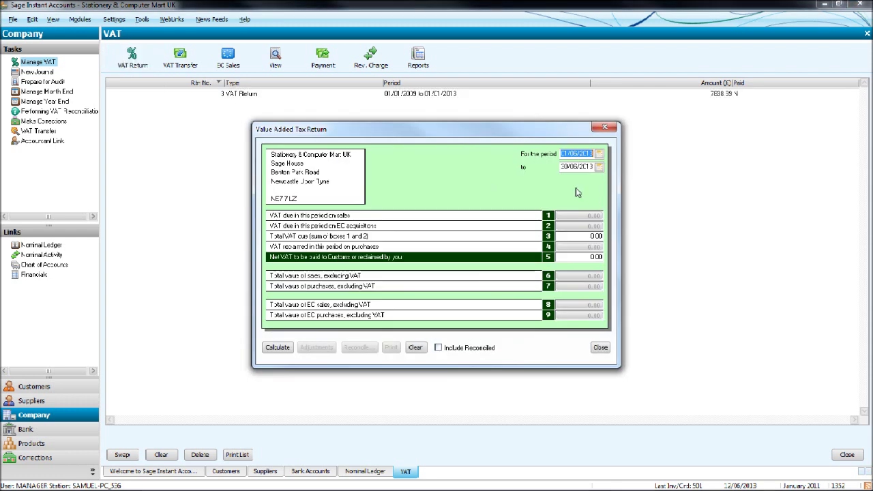
# Set the VAT return period from 01/02/2013 to 30/04/2013.
pyautogui.write('01/02/')
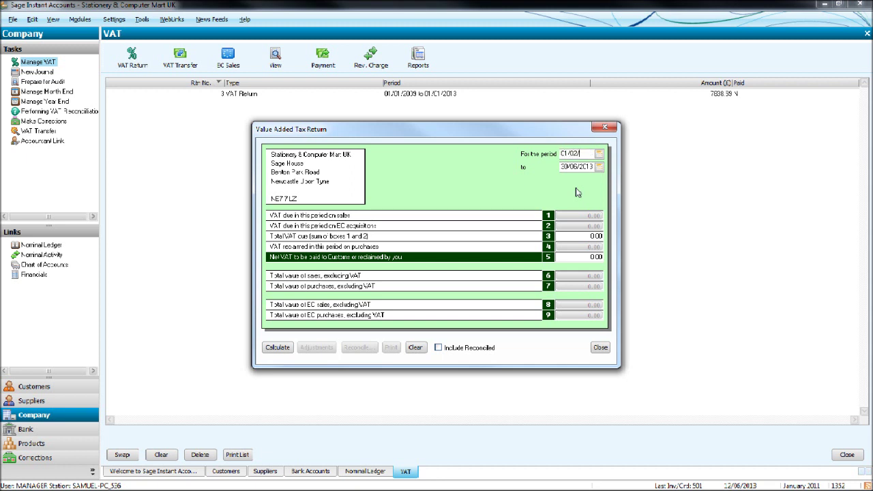
pyautogui.write('2013')
pyautogui.click(592, 166)
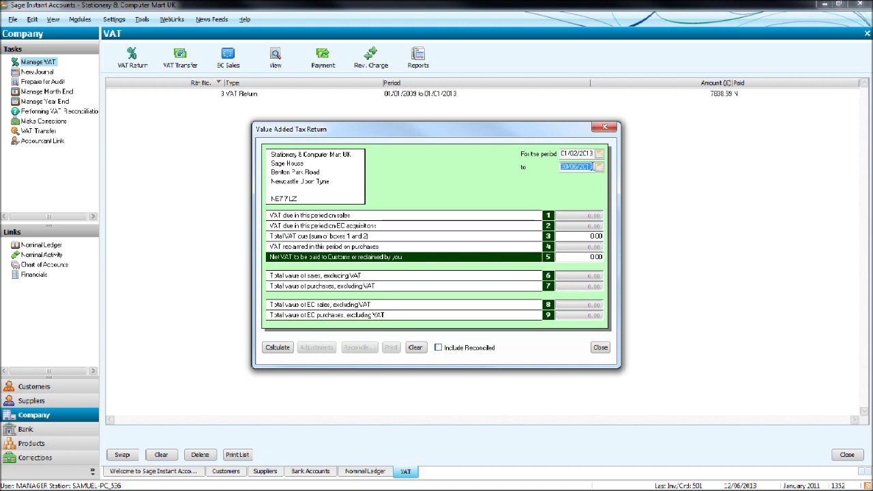
pyautogui.write('30')
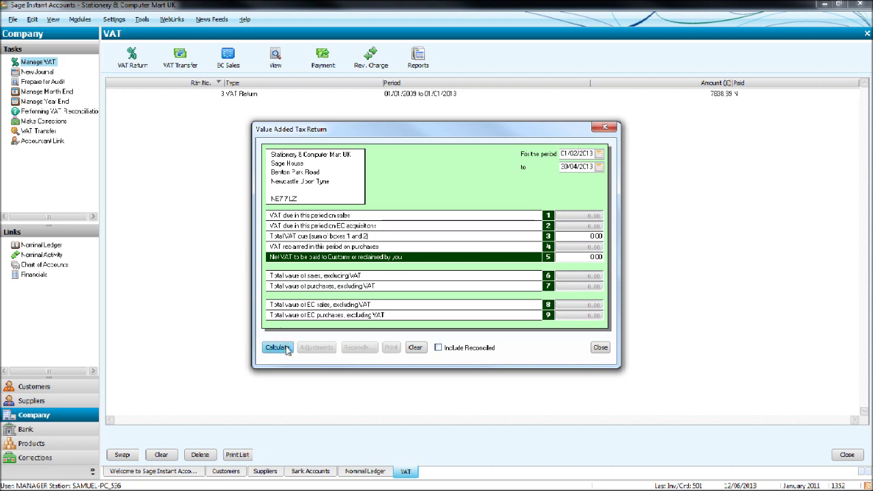
# Calculate the VAT return, including the unreconciled transactions dated before the specified period.
pyautogui.click(286, 349)
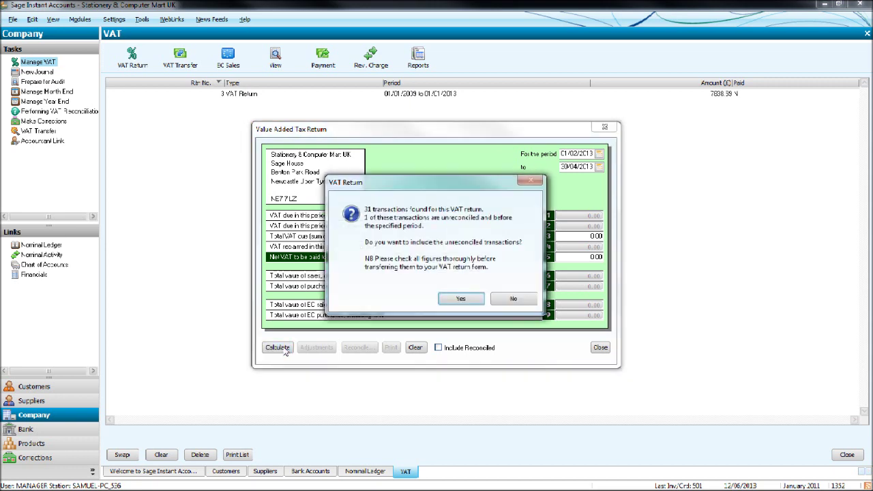
pyautogui.moveTo(465, 187); pyautogui.dragTo(474, 168)
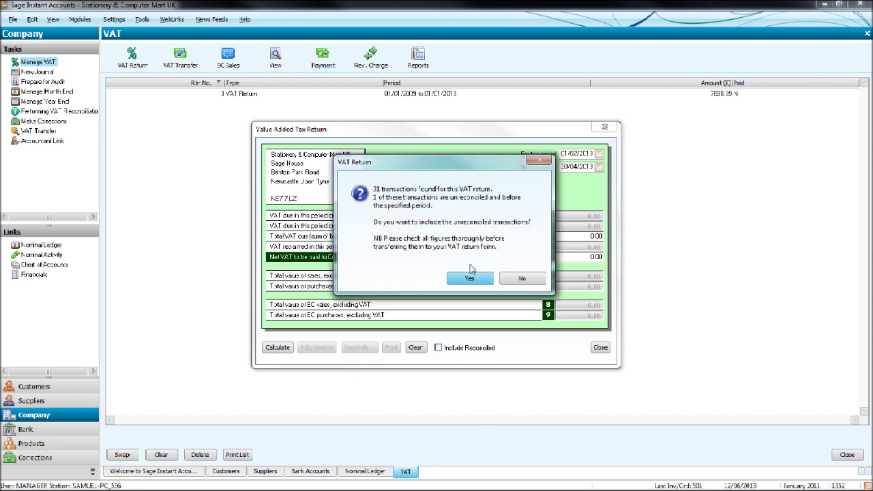
pyautogui.moveTo(468, 169)
pyautogui.mouseDown()
pyautogui.moveTo(481, 168)
pyautogui.moveTo(472, 164)
pyautogui.mouseUp()
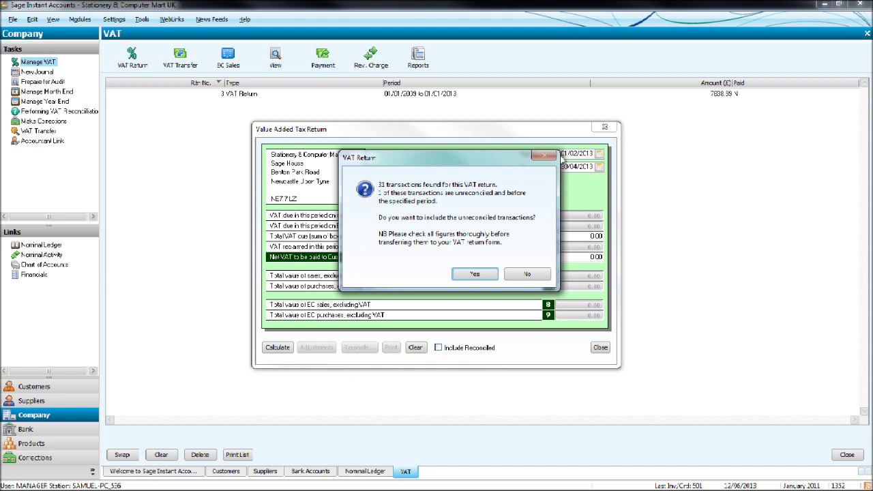
pyautogui.moveTo(513, 167); pyautogui.dragTo(478, 162)
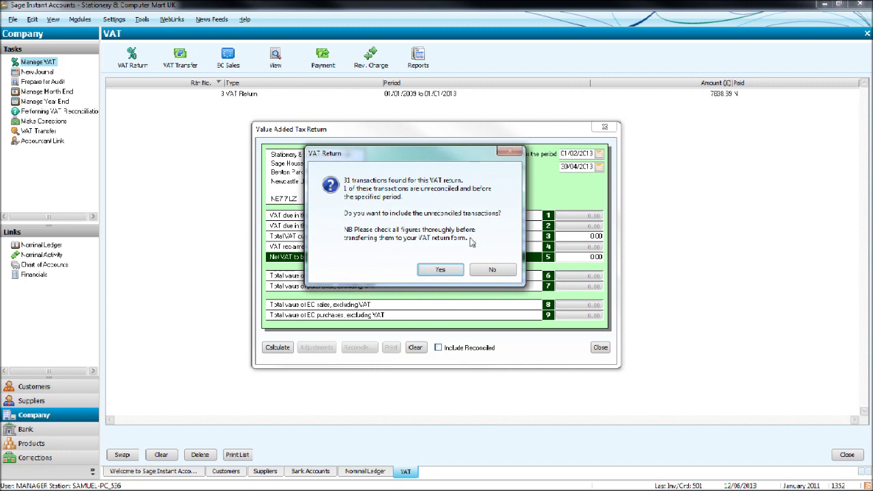
pyautogui.click(439, 270)
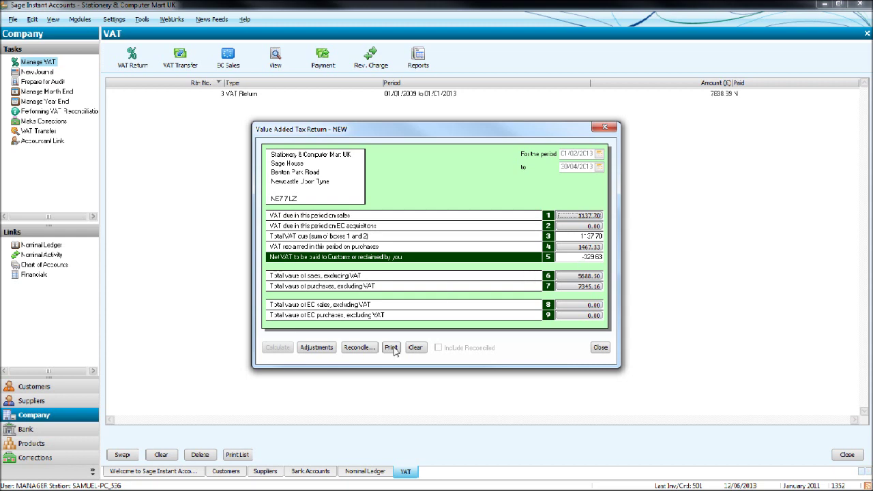
# Preview the VAT return report, review its transaction analysis and box figures, and close the preview.
pyautogui.click(392, 352)
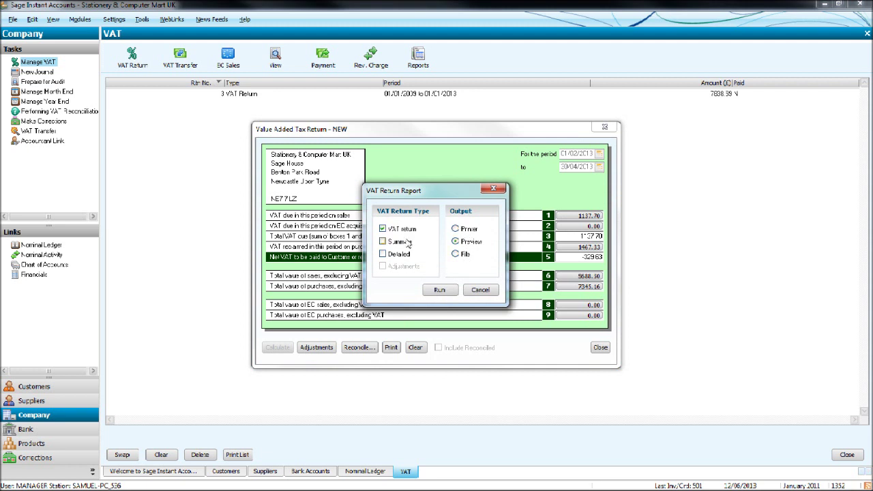
pyautogui.click(494, 188)
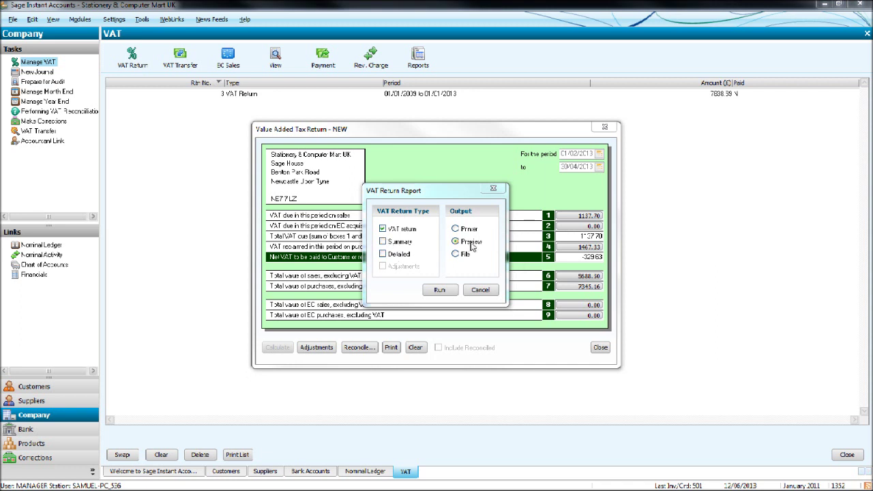
pyautogui.moveTo(461, 193); pyautogui.dragTo(596, 226)
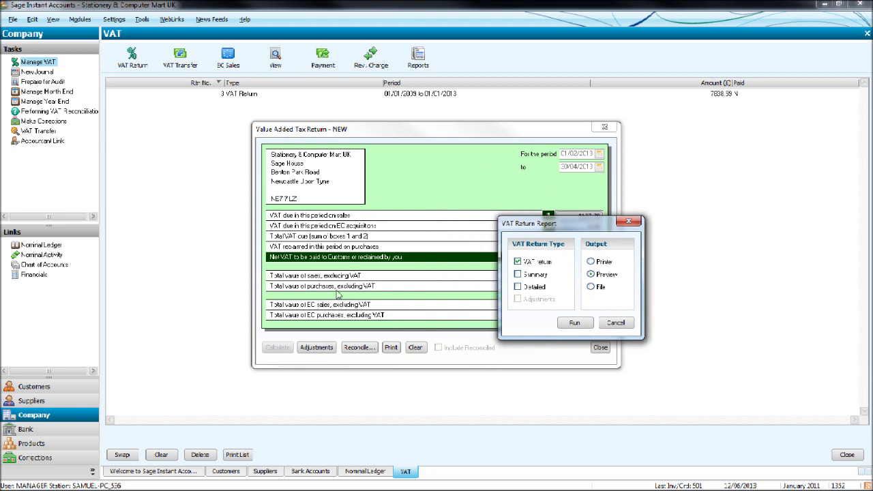
pyautogui.moveTo(575, 230); pyautogui.dragTo(462, 164)
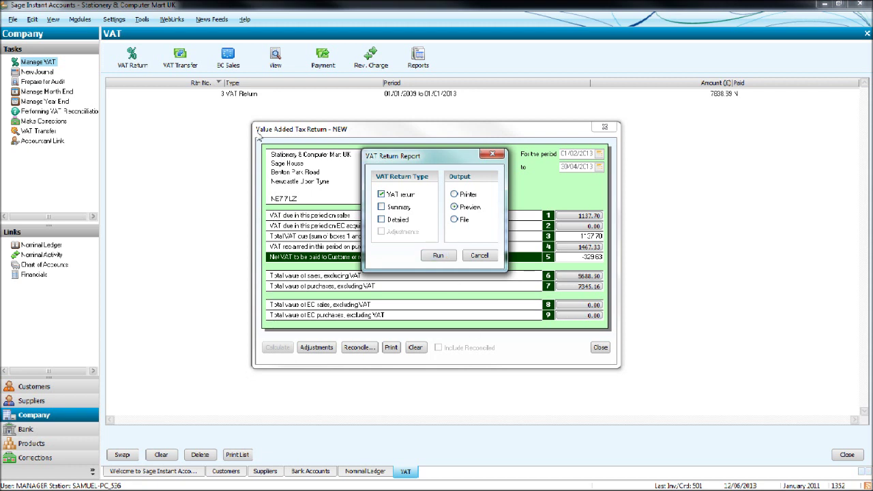
pyautogui.click(432, 256)
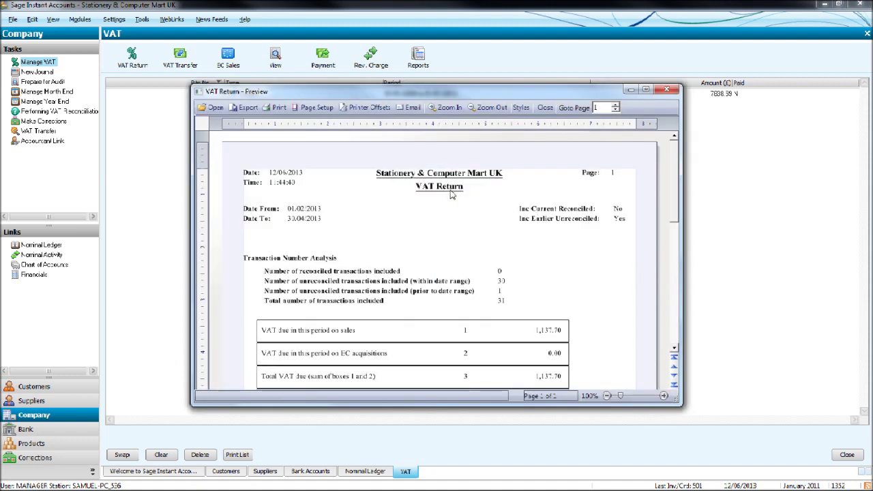
pyautogui.moveTo(675, 198); pyautogui.dragTo(673, 236)
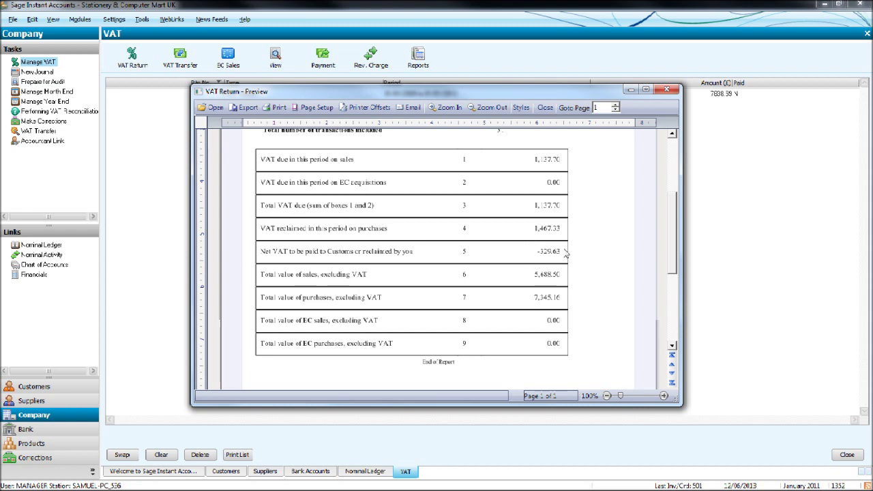
pyautogui.scroll(5, 580, 246)
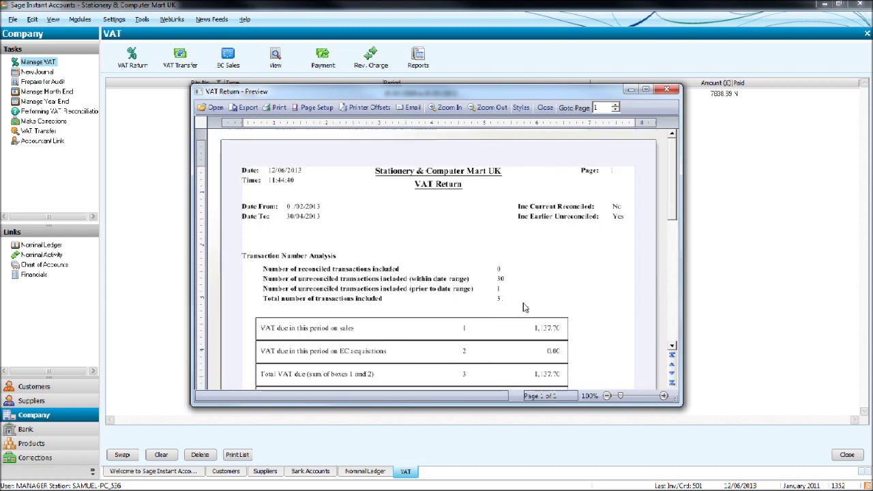
pyautogui.scroll(-3, 532, 294)
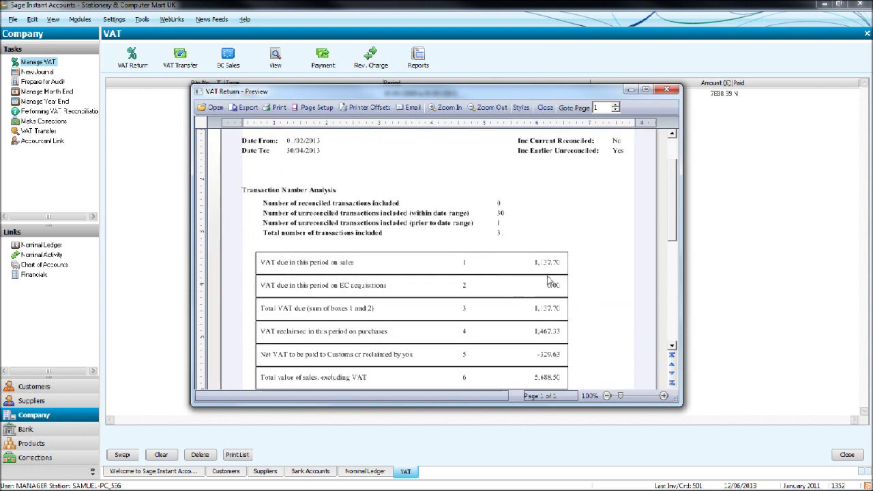
pyautogui.moveTo(527, 95); pyautogui.dragTo(529, 110)
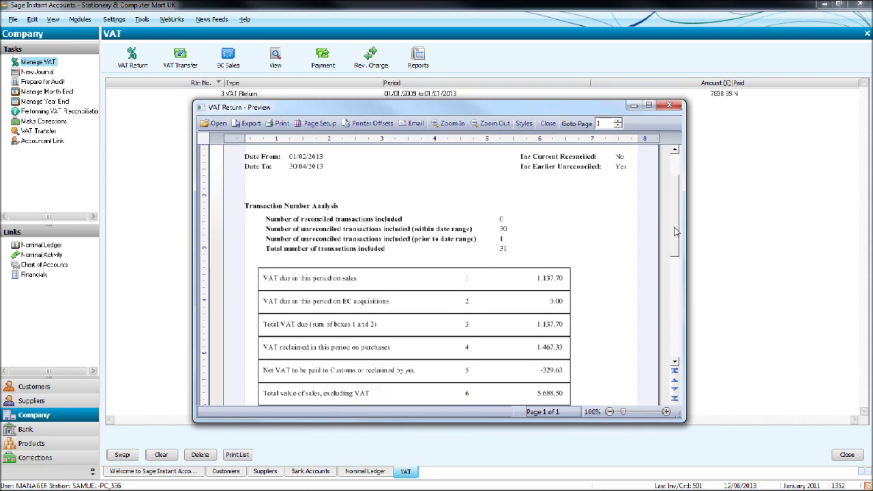
pyautogui.moveTo(673, 232); pyautogui.dragTo(674, 211)
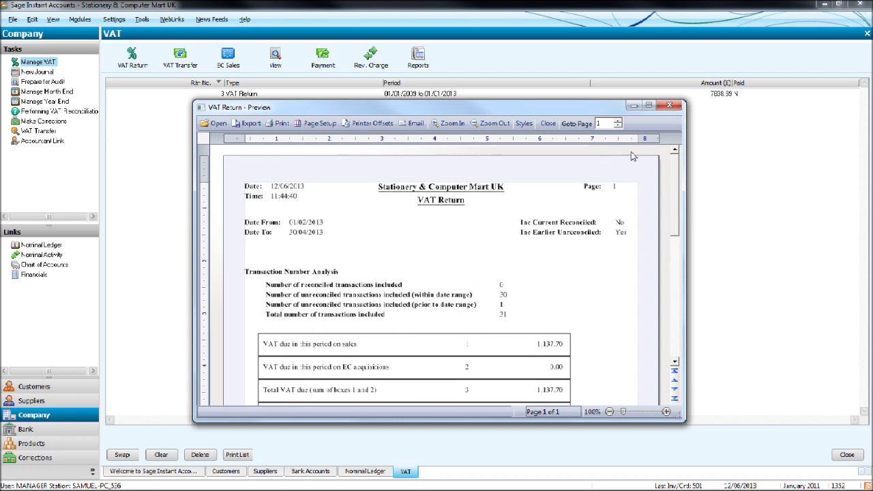
pyautogui.click(669, 108)
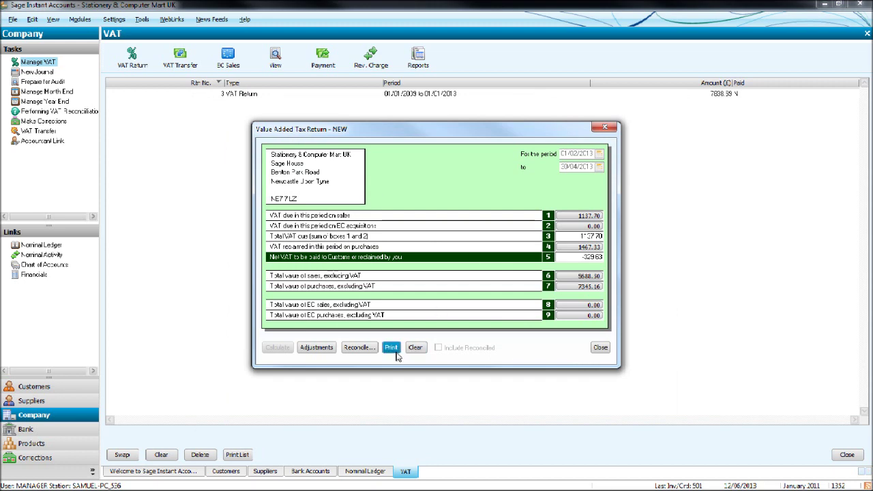
# Preview only the Summary VAT report, review the tax code breakdowns across its pages, and close the preview.
pyautogui.click(391, 348)
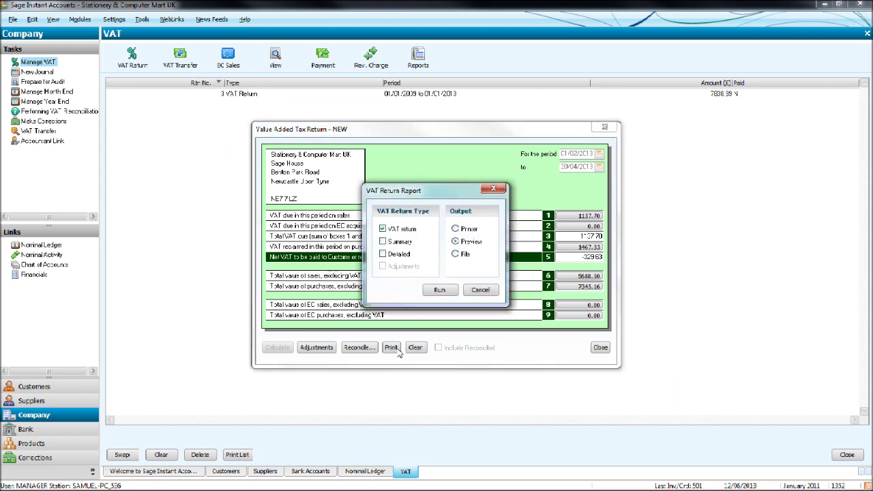
pyautogui.click(409, 232)
pyautogui.click(400, 243)
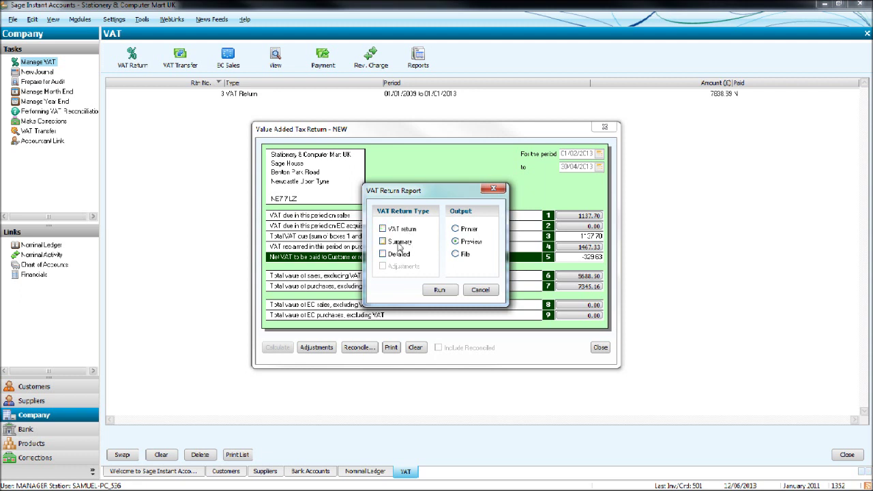
pyautogui.click(438, 290)
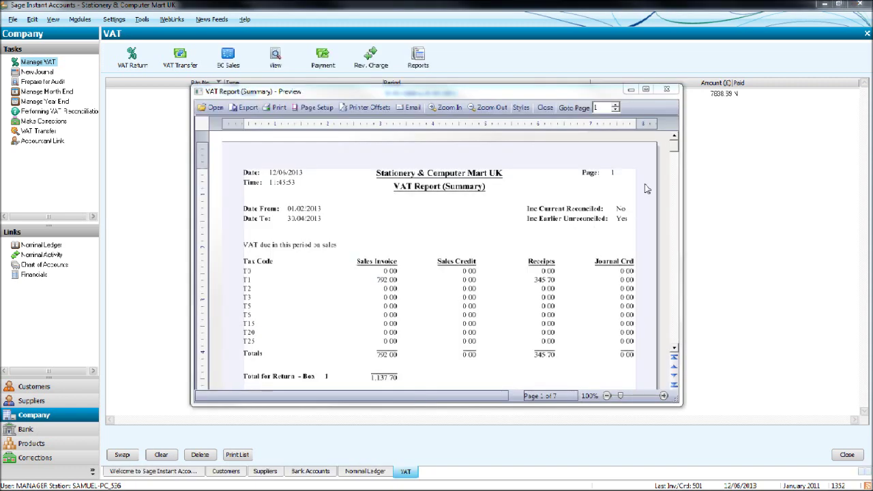
pyautogui.scroll(-15, 462, 306)
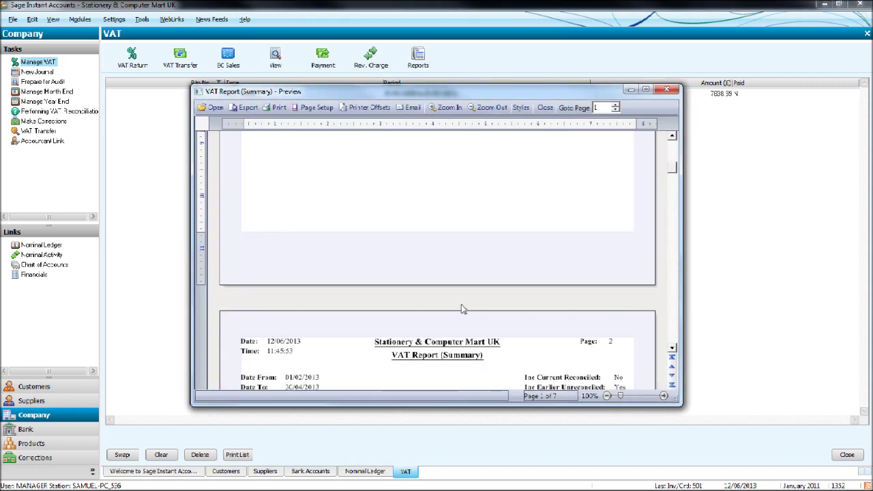
pyautogui.scroll(5, 544, 278)
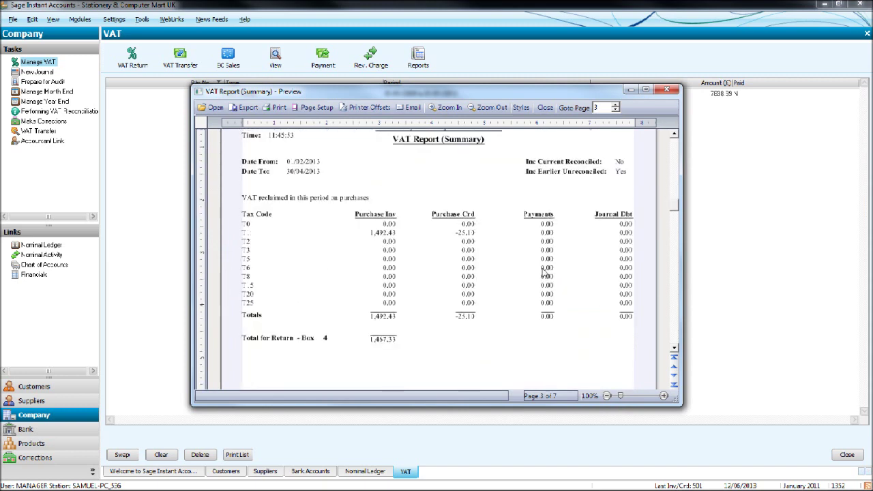
pyautogui.scroll(-10, 544, 278)
pyautogui.scroll(-5, 544, 278)
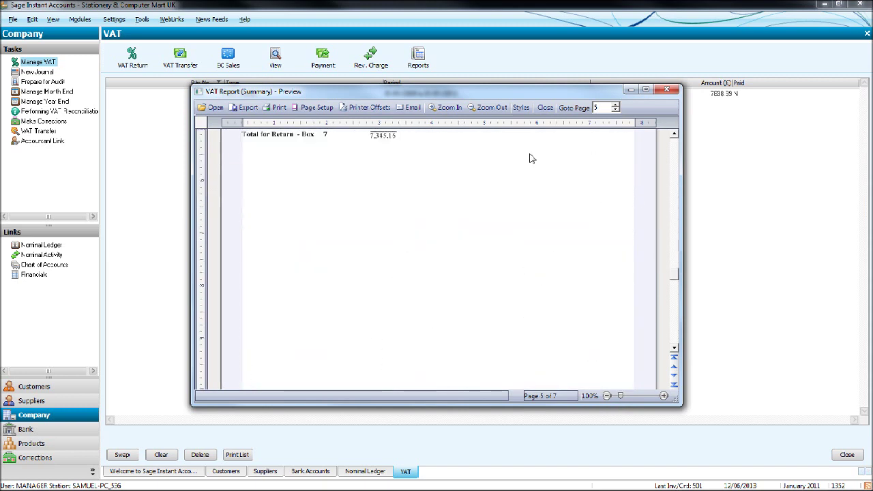
pyautogui.scroll(3, 460, 253)
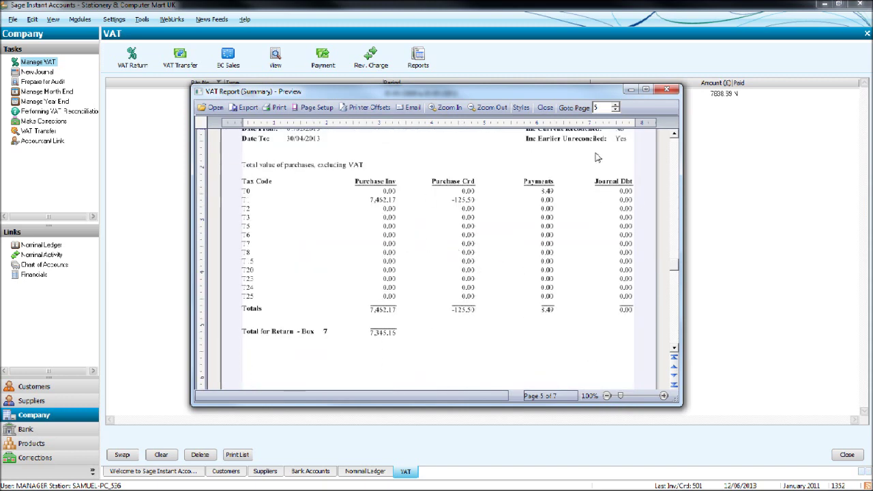
pyautogui.click(671, 92)
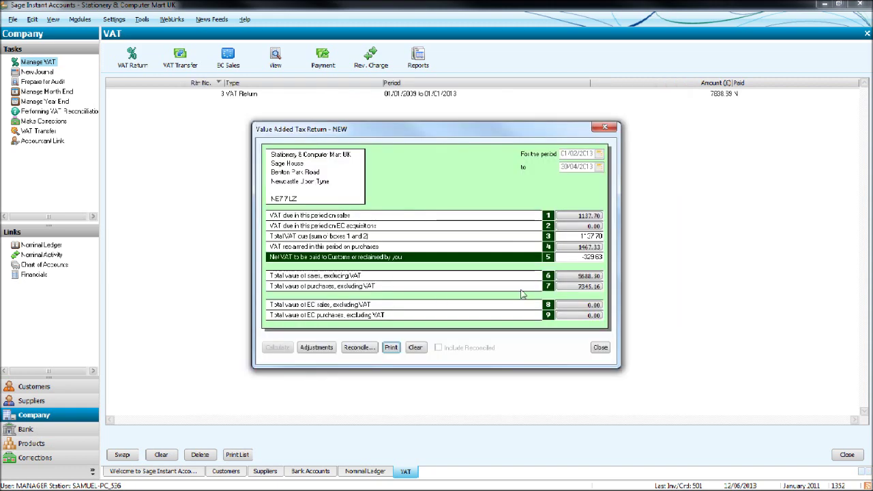
# Preview the Detailed VAT report and place it beside the VAT return to compare transactions with the box figures.
pyautogui.click(391, 348)
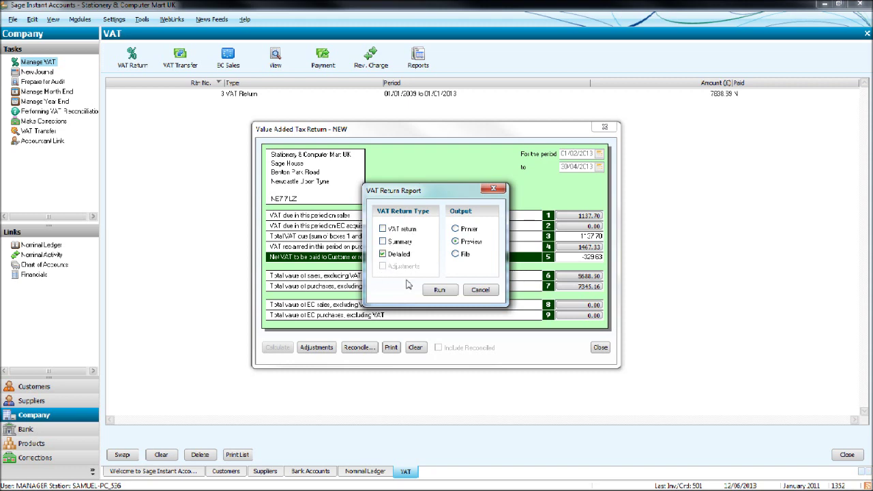
pyautogui.click(439, 290)
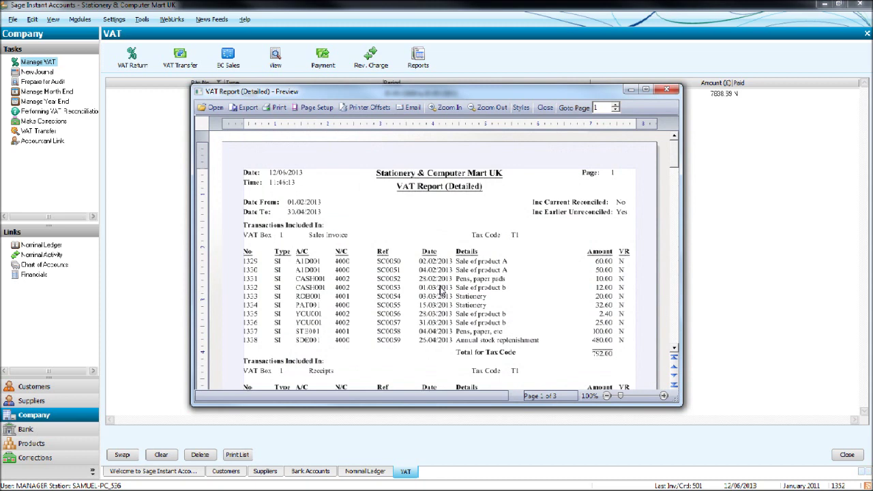
pyautogui.scroll(-5, 268, 268)
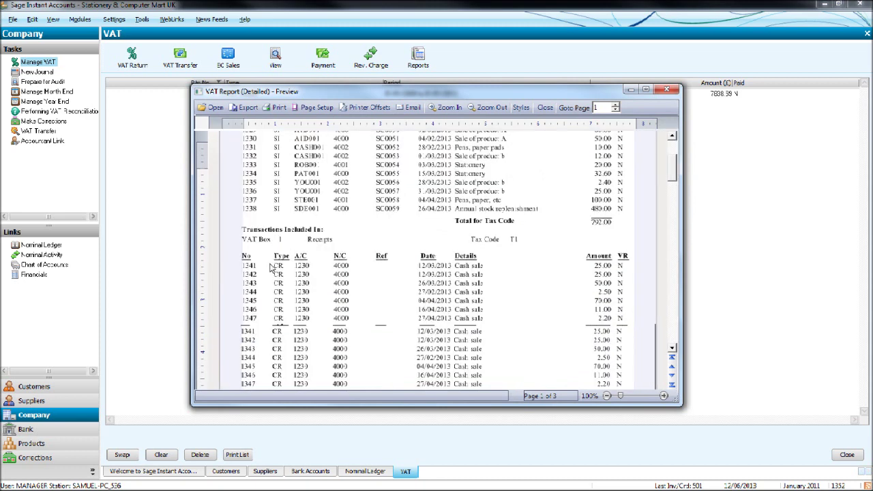
pyautogui.scroll(5, 269, 268)
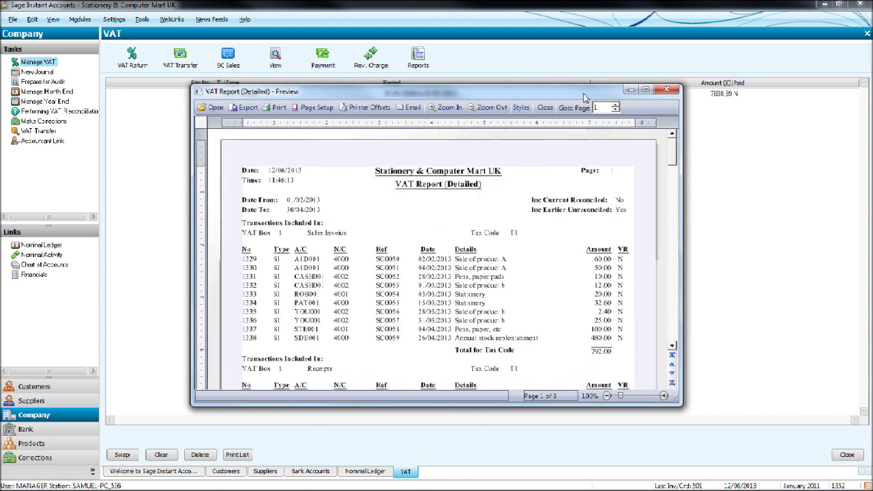
pyautogui.moveTo(409, 91); pyautogui.dragTo(171, 180)
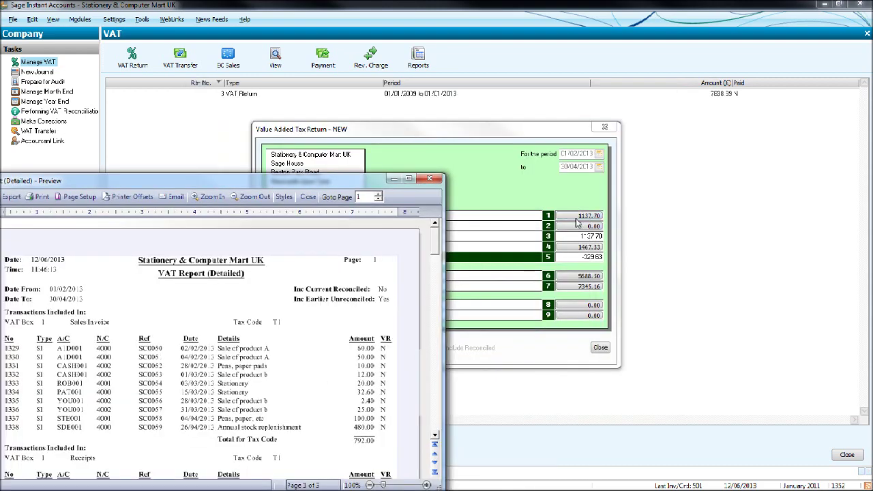
# Compare the VAT return's box 1 figure with the box 1 sales invoices and receipts in the Detailed VAT report.
pyautogui.moveTo(353, 183); pyautogui.dragTo(550, 256)
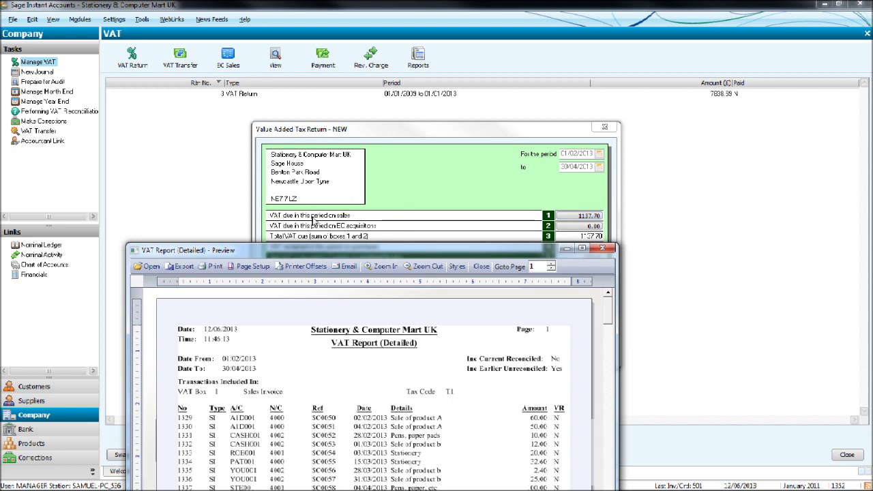
pyautogui.click(590, 217)
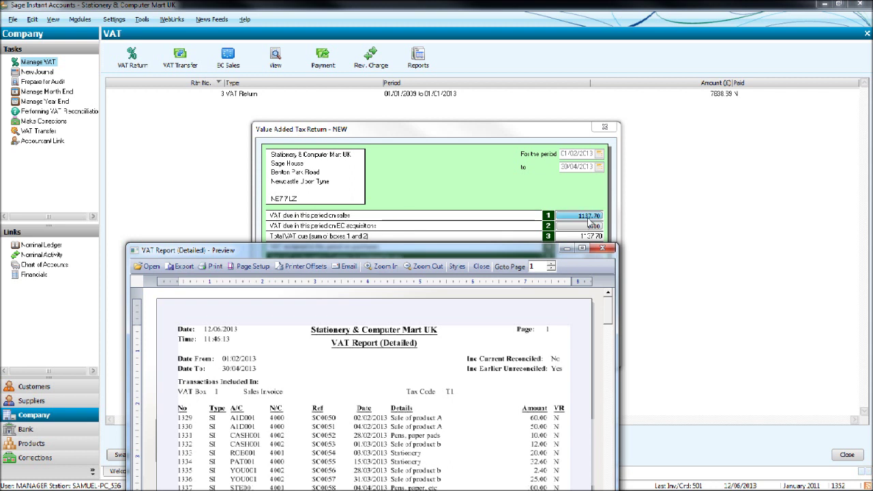
pyautogui.moveTo(502, 246); pyautogui.dragTo(544, 84)
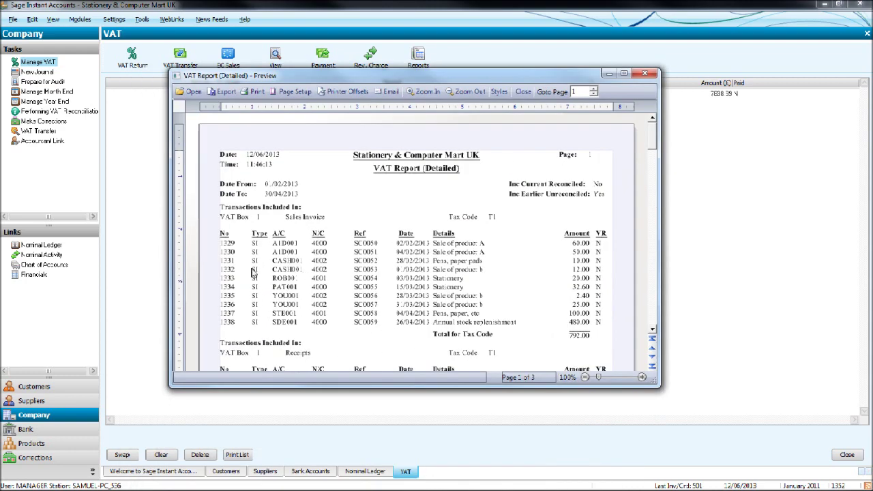
pyautogui.scroll(-1, 253, 271)
pyautogui.scroll(-4, 253, 271)
pyautogui.scroll(2, 286, 294)
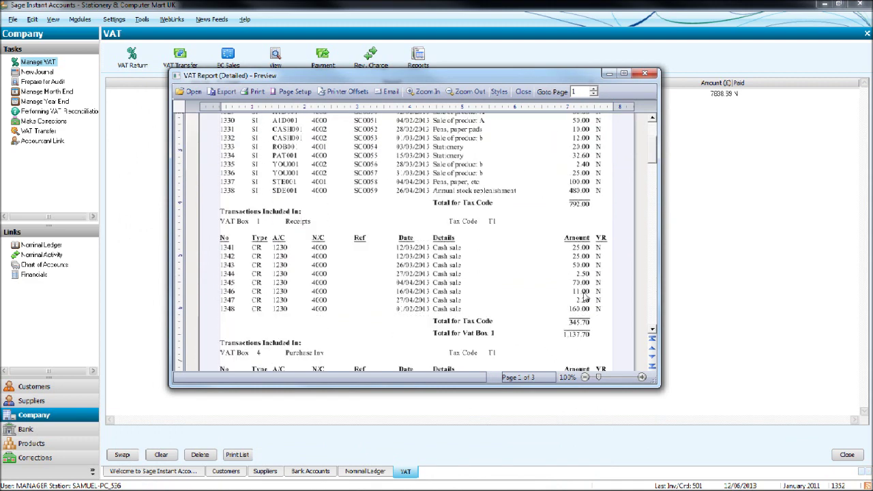
pyautogui.scroll(6, 556, 256)
pyautogui.scroll(-3, 336, 287)
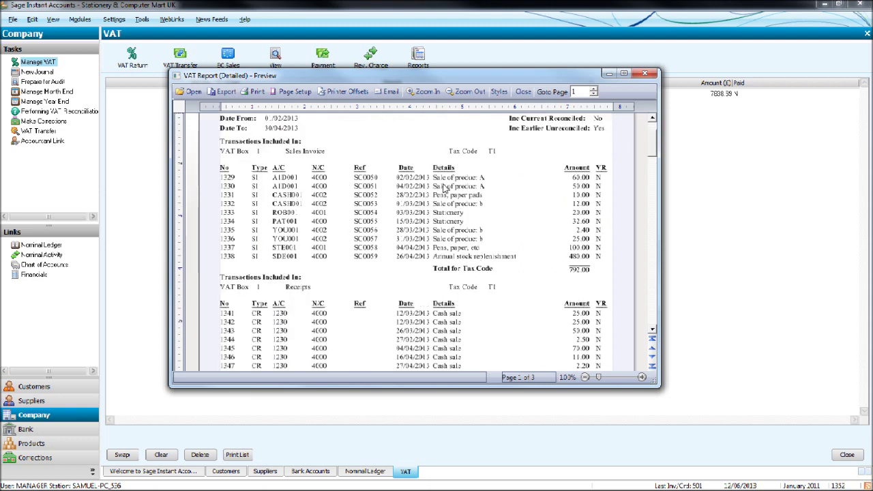
pyautogui.scroll(-6, 436, 264)
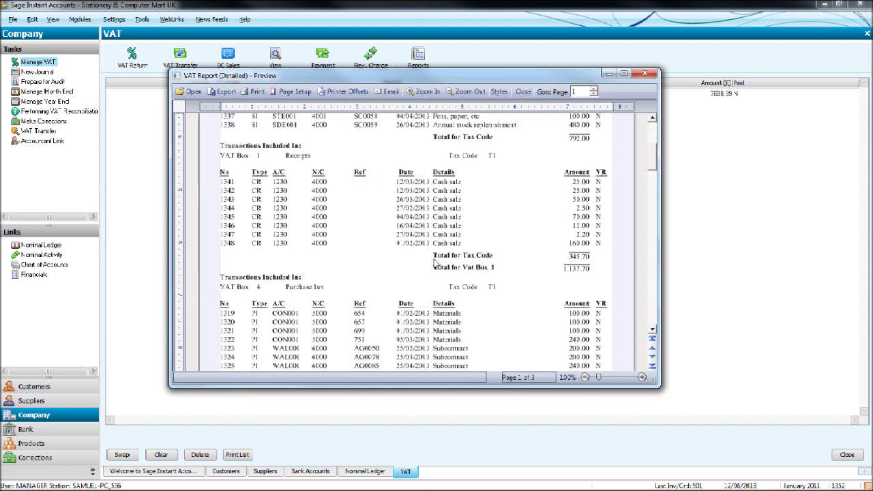
# Examine the box 4 purchase transactions and skim the box 6 and 7 listings, returning to the report's first page.
pyautogui.scroll(-6, 434, 280)
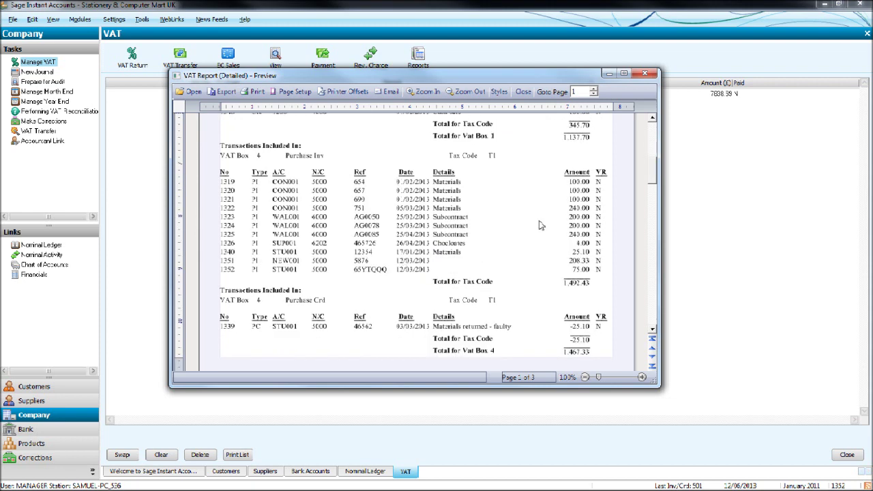
pyautogui.scroll(20, 503, 261)
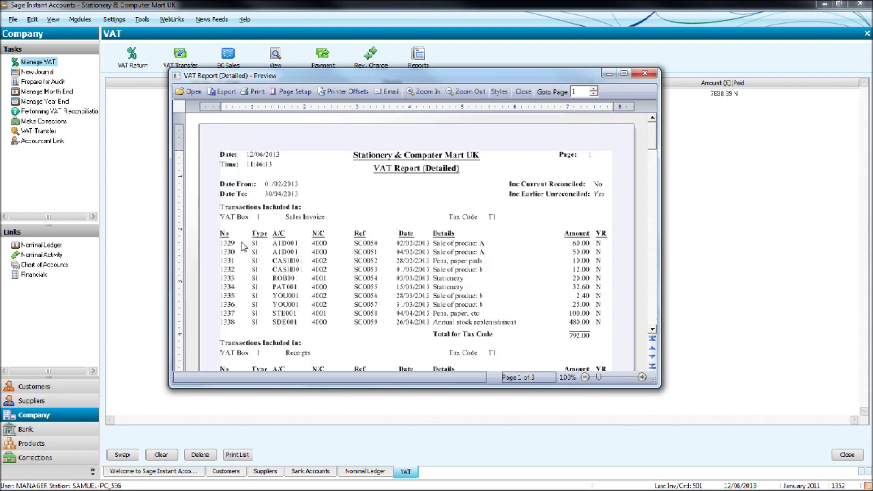
pyautogui.scroll(-16, 308, 237)
pyautogui.scroll(-3, 309, 239)
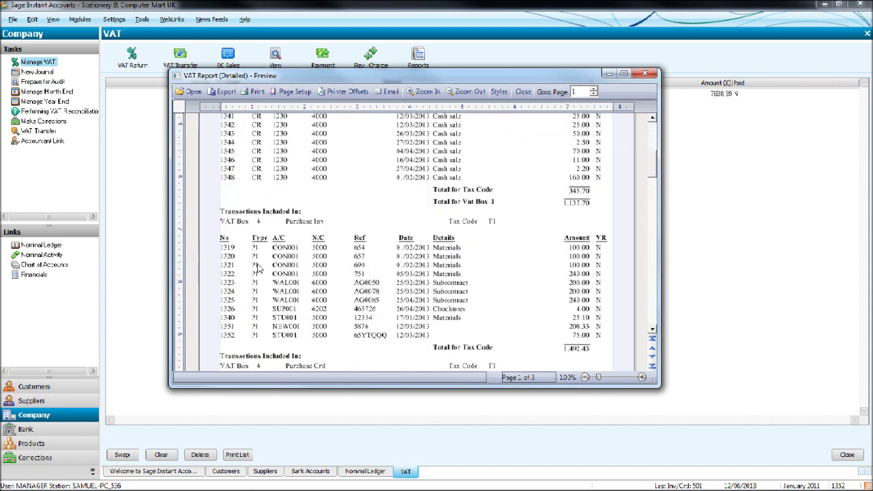
pyautogui.scroll(-14, 284, 239)
pyautogui.scroll(-6, 287, 236)
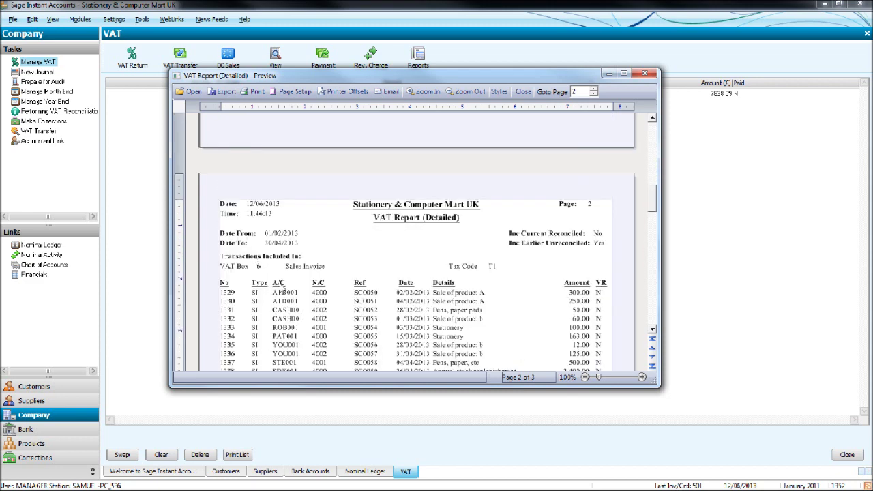
pyautogui.scroll(-9, 263, 267)
pyautogui.scroll(-18, 258, 234)
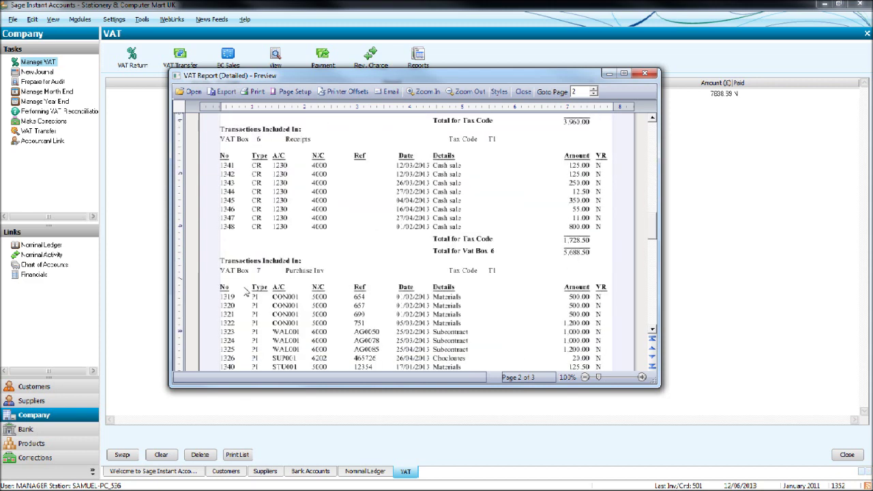
pyautogui.scroll(20, 288, 254)
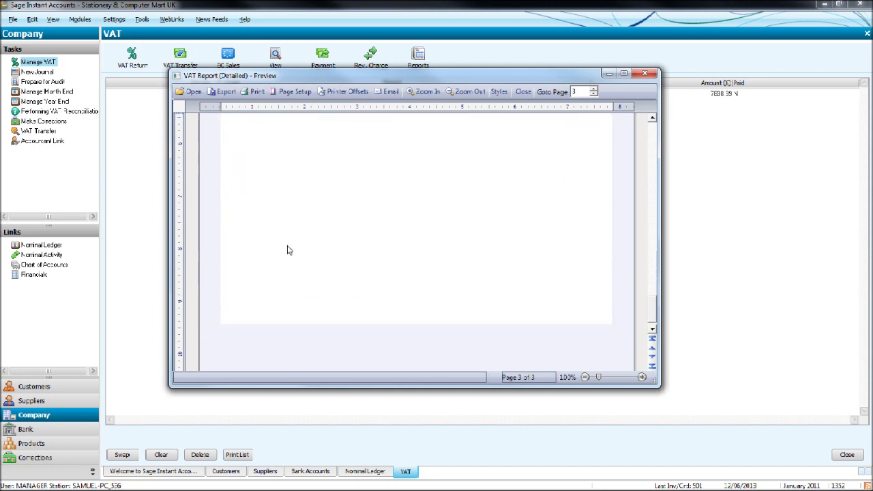
pyautogui.scroll(10, 365, 284)
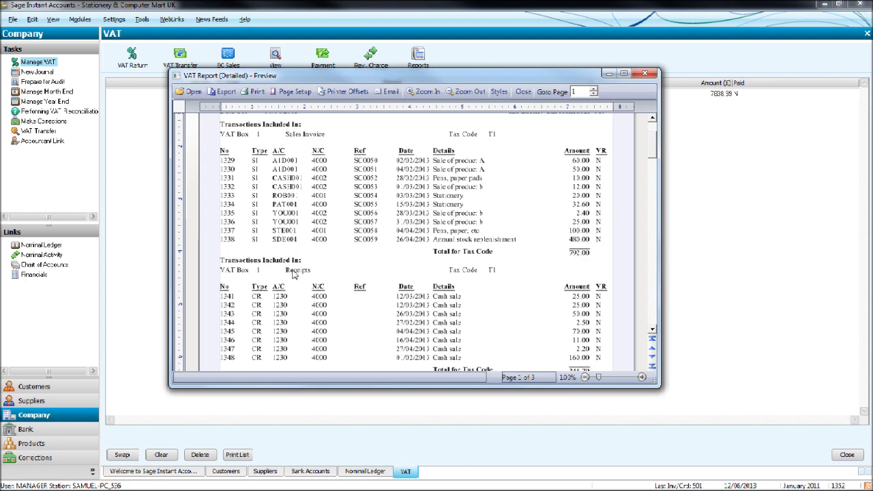
# Read through the transaction listings for boxes 4, 6 and 7, including the T0 payments on page 3.
pyautogui.scroll(-10, 349, 237)
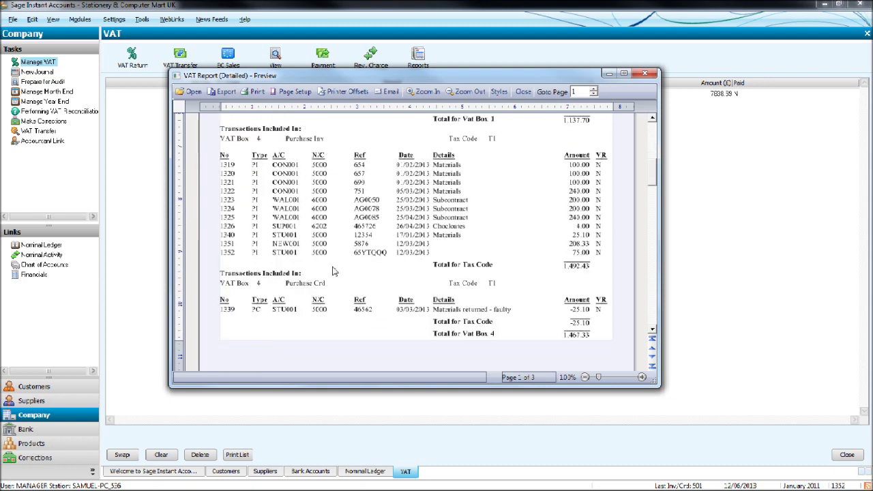
pyautogui.scroll(-10, 322, 276)
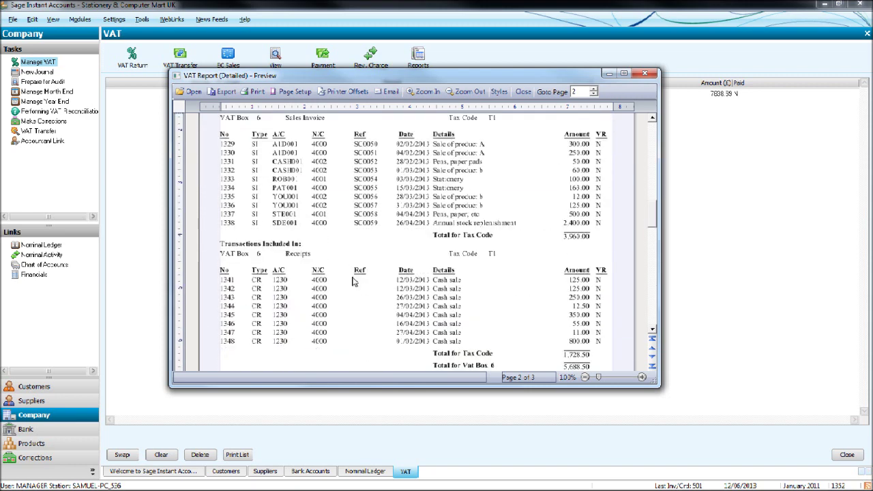
pyautogui.scroll(2, 352, 280)
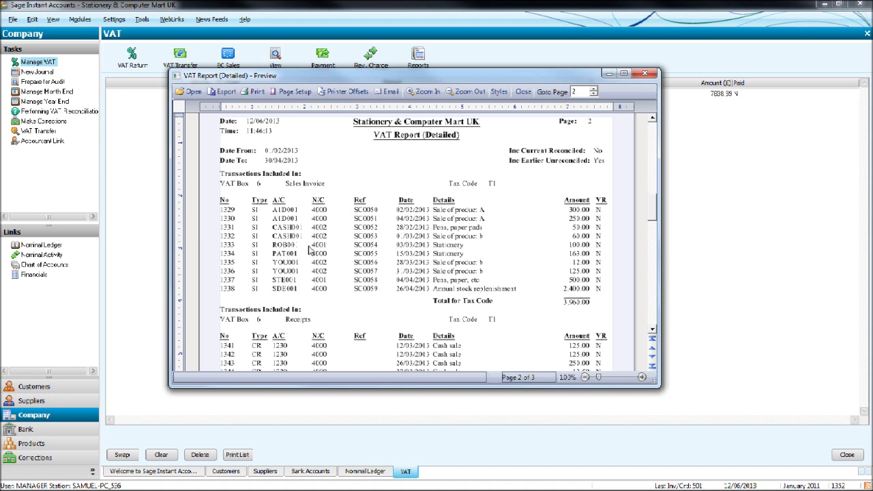
pyautogui.scroll(-8, 311, 249)
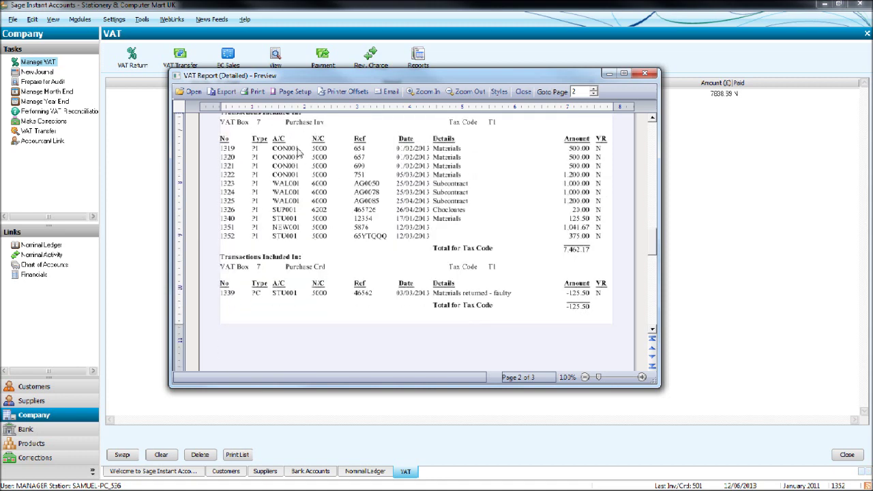
pyautogui.scroll(-4, 306, 308)
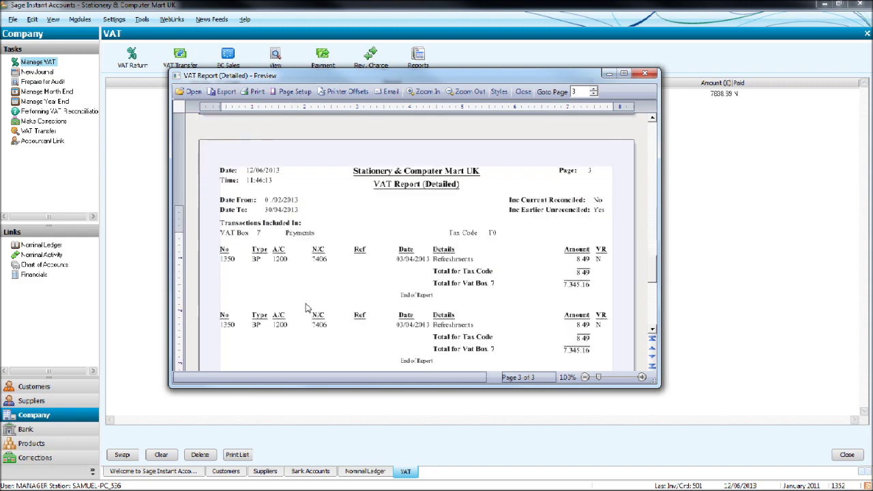
pyautogui.scroll(-2, 307, 308)
pyautogui.scroll(-3, 306, 308)
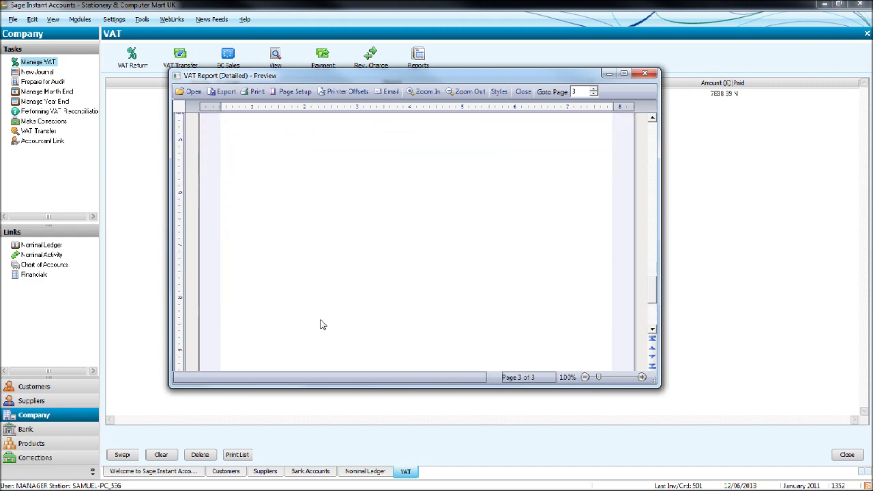
pyautogui.scroll(8, 322, 325)
pyautogui.scroll(15, 322, 326)
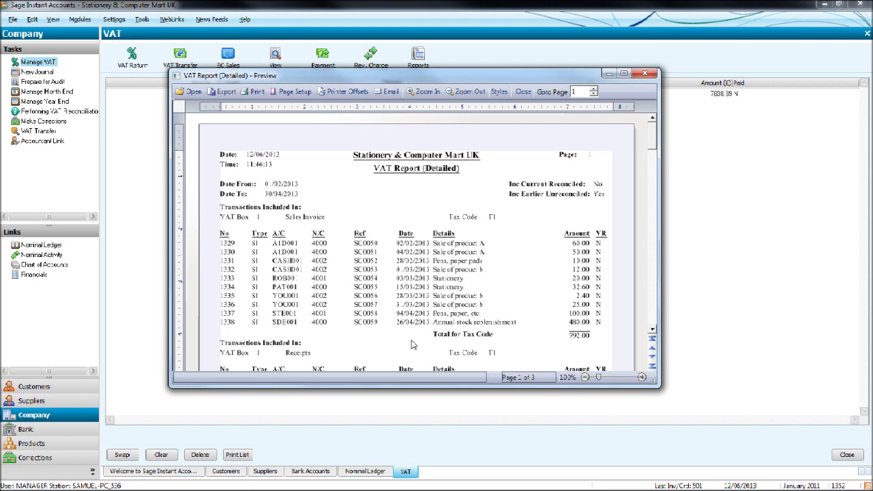
# Recheck the box 1 and box 4 transactions and totals, and look over pages 2 and 3 for boxes 6 and 7.
pyautogui.scroll(-3, 425, 290)
pyautogui.scroll(-3, 346, 272)
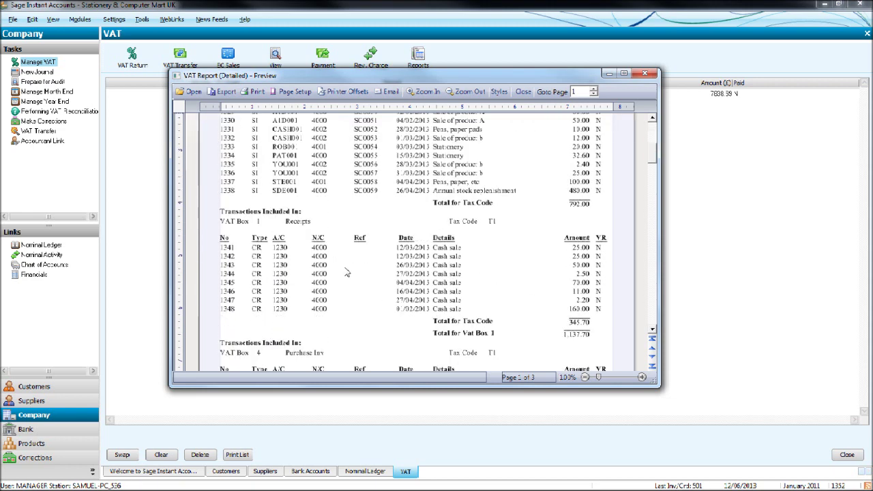
pyautogui.scroll(-3, 346, 272)
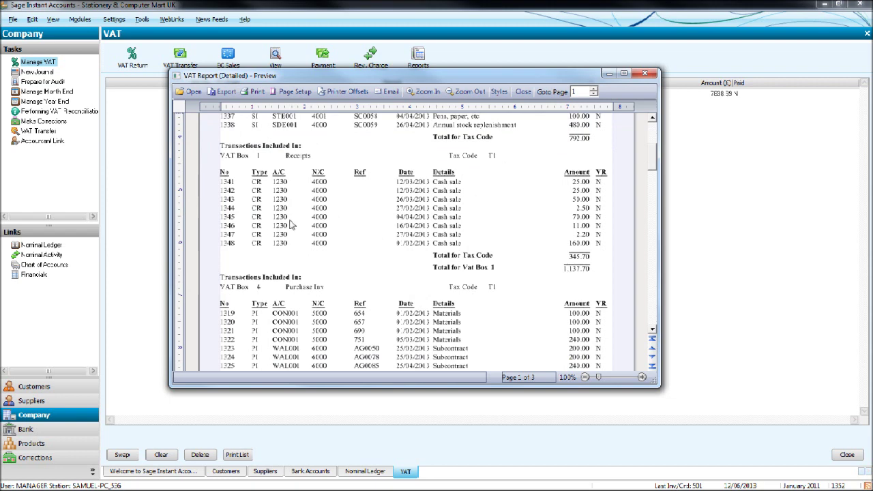
pyautogui.scroll(-5, 347, 243)
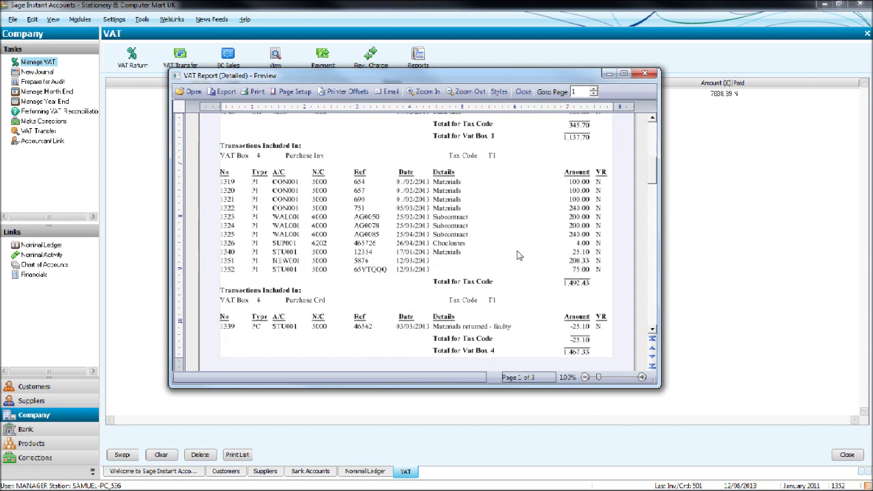
pyautogui.scroll(-20, 465, 274)
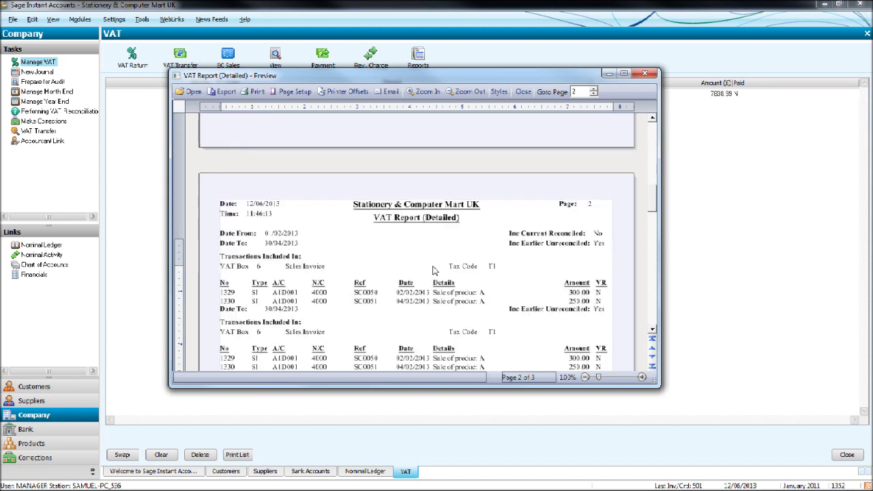
pyautogui.scroll(-15, 429, 269)
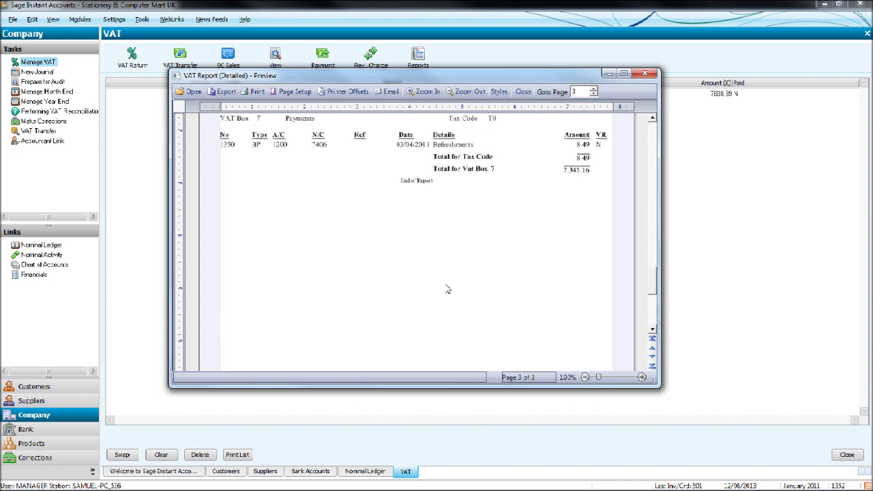
pyautogui.scroll(10, 450, 283)
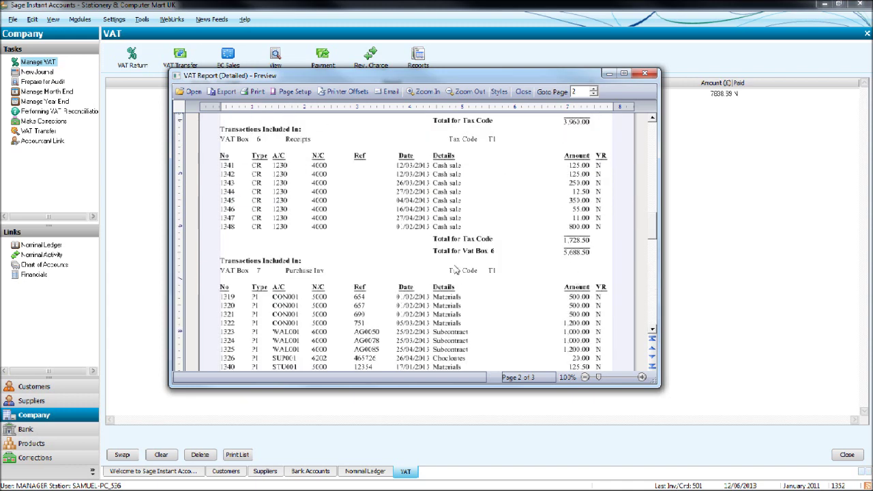
pyautogui.scroll(5, 483, 285)
pyautogui.scroll(10, 450, 350)
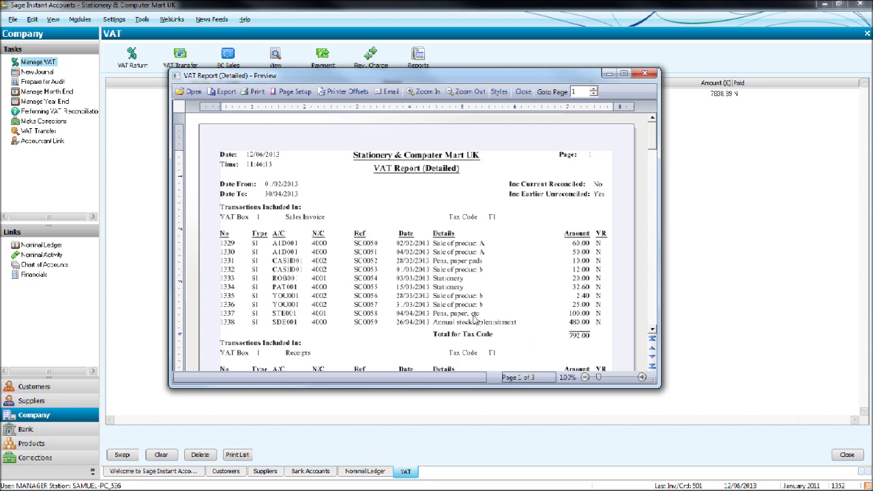
# Check the Detailed VAT report once more from beginning to end, and close the preview to return to the VAT return.
pyautogui.scroll(-10, 480, 321)
pyautogui.scroll(-15, 480, 321)
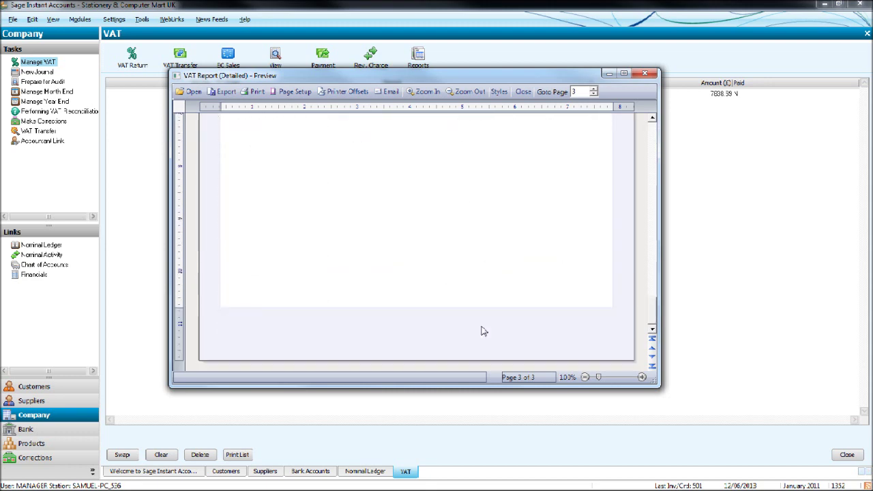
pyautogui.scroll(-2, 486, 330)
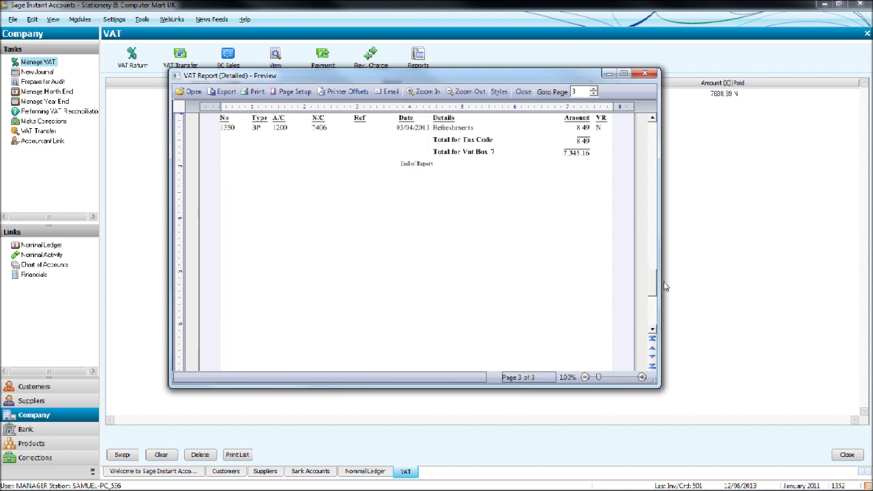
pyautogui.moveTo(658, 292); pyautogui.dragTo(653, 322)
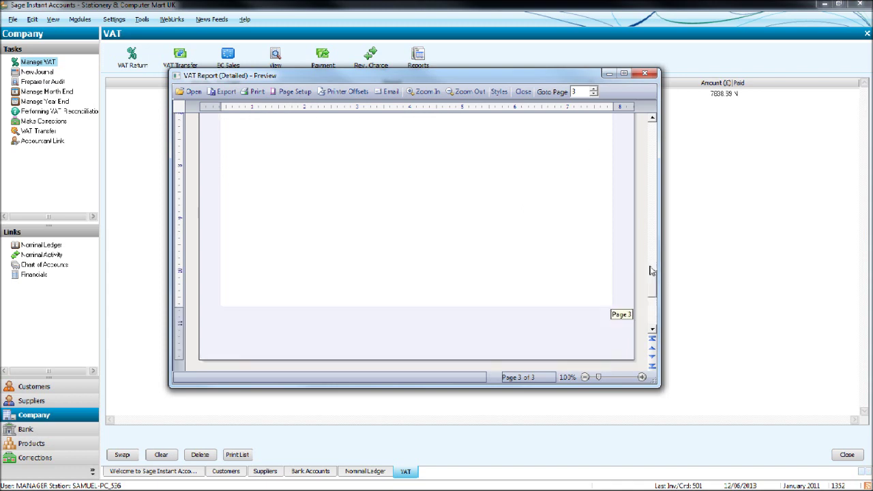
pyautogui.moveTo(652, 271); pyautogui.dragTo(653, 123)
pyautogui.scroll(-3, 537, 267)
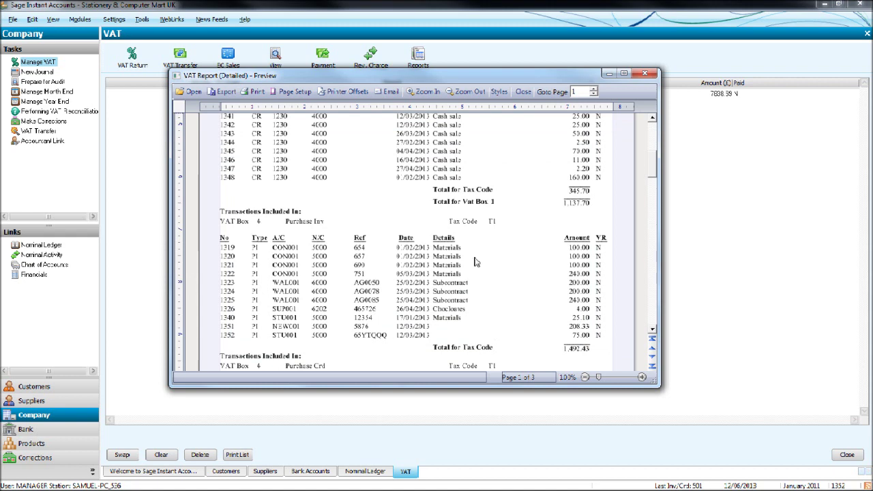
pyautogui.click(643, 77)
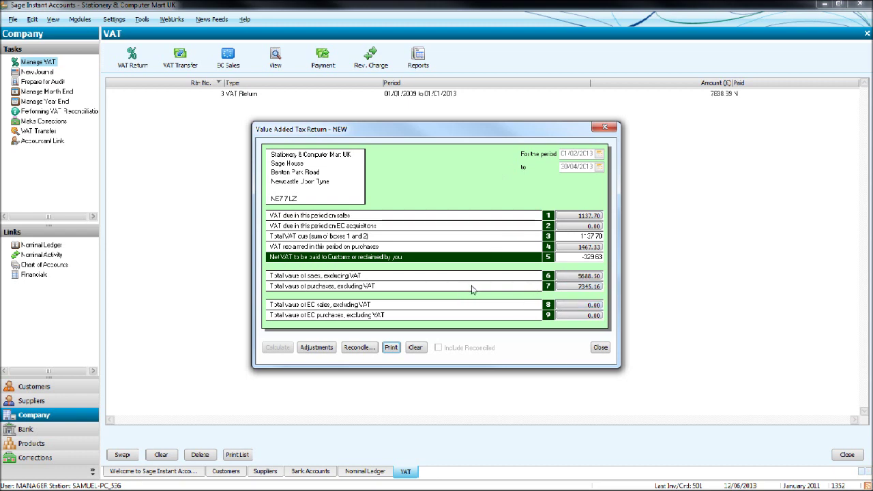
# Run the Detailed VAT report from the VAT return again as a preview and look through the box 1 transactions.
pyautogui.click(393, 348)
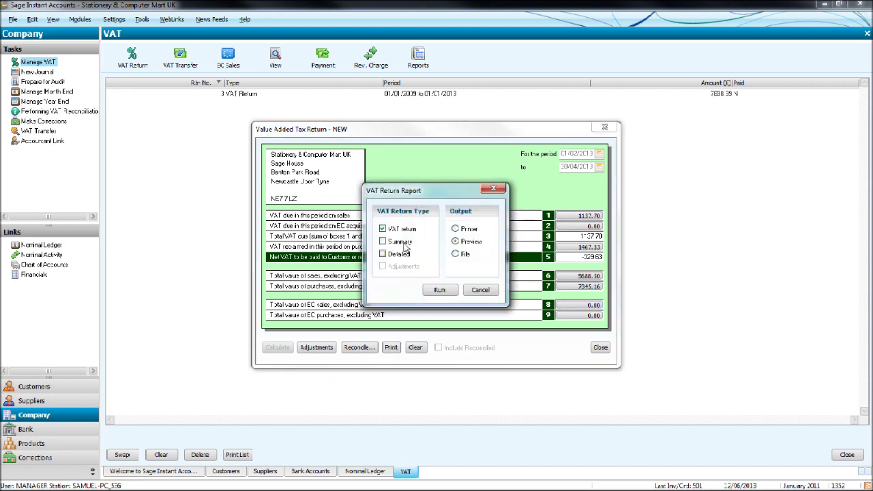
pyautogui.click(395, 255)
pyautogui.click(440, 290)
pyautogui.scroll(-2, 448, 300)
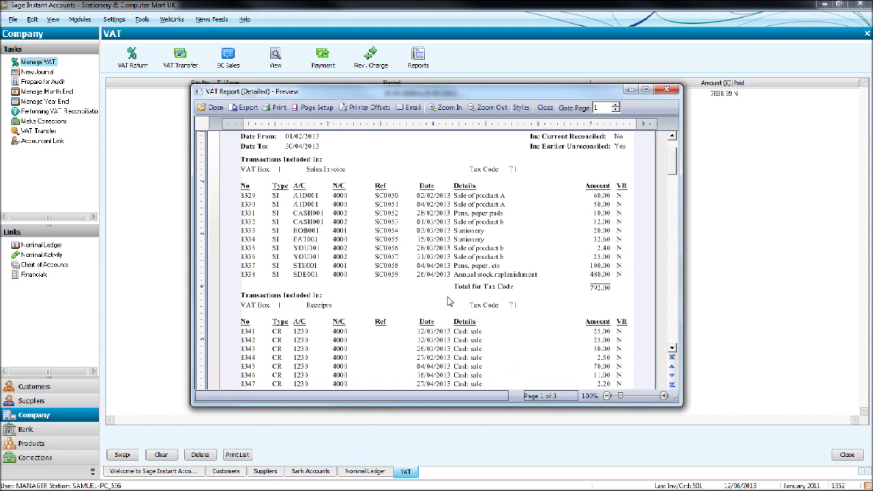
pyautogui.scroll(-5, 448, 300)
pyautogui.scroll(10, 449, 301)
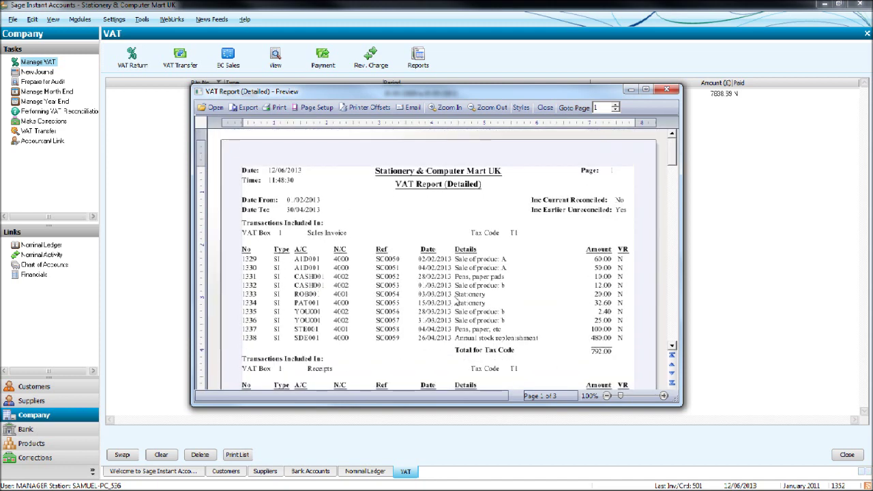
# Finish looking through the Detailed VAT report, then close the preview and the VAT return without reconciling it.
pyautogui.scroll(-2, 457, 301)
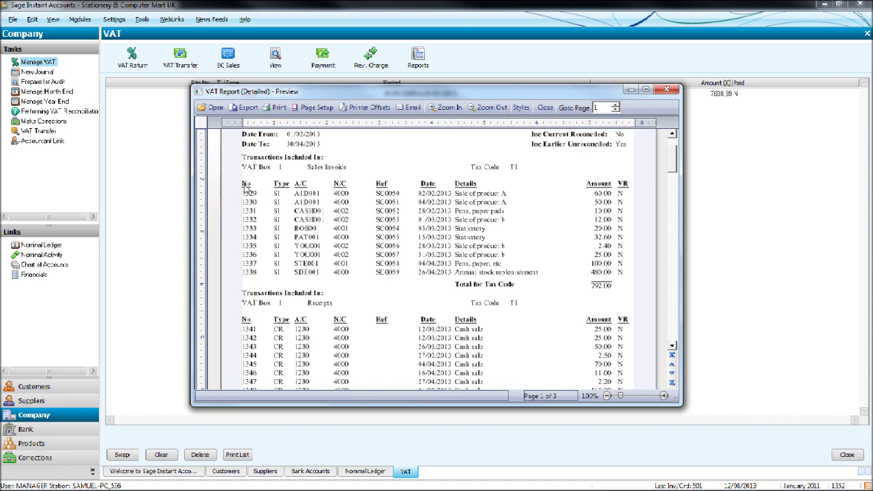
pyautogui.click(666, 90)
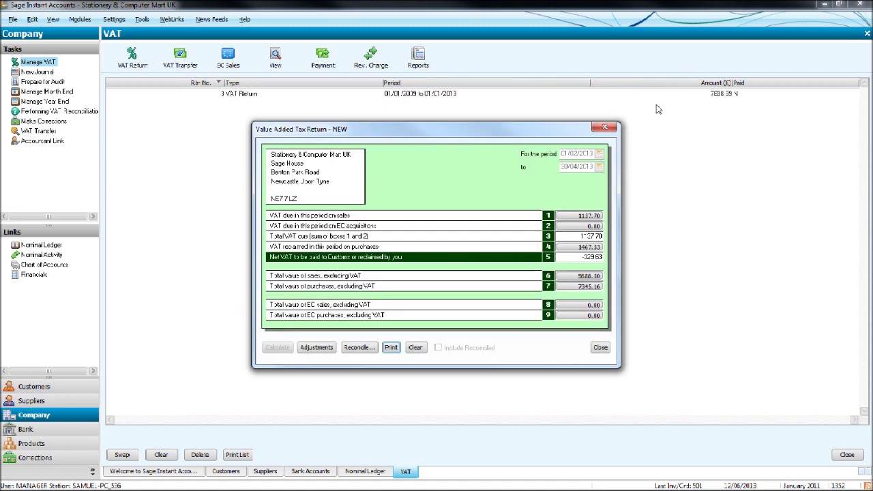
pyautogui.click(605, 128)
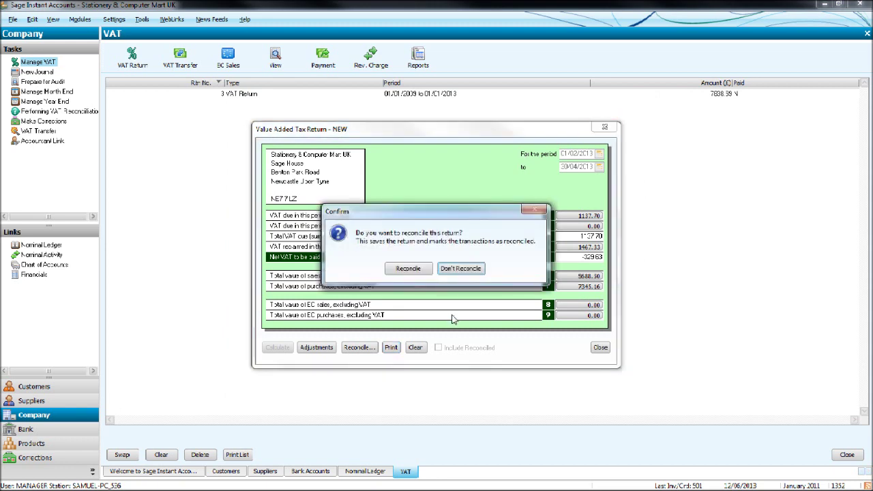
pyautogui.press('Return')
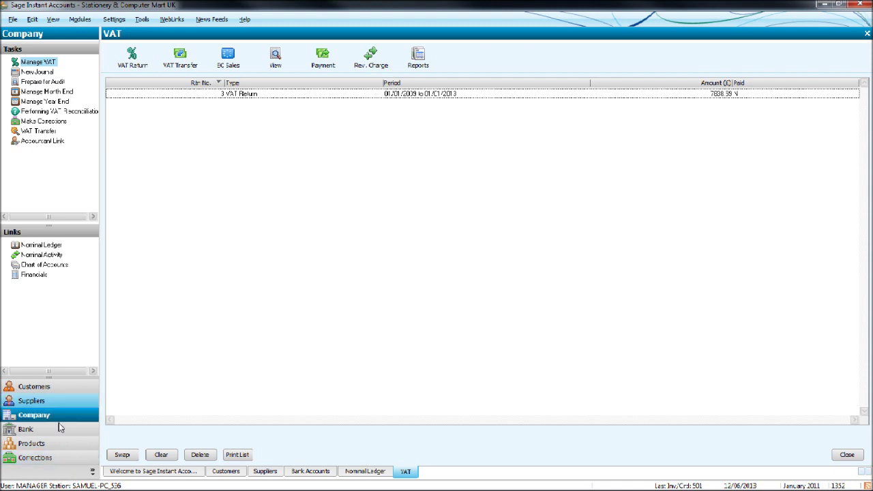
pyautogui.click(94, 473)
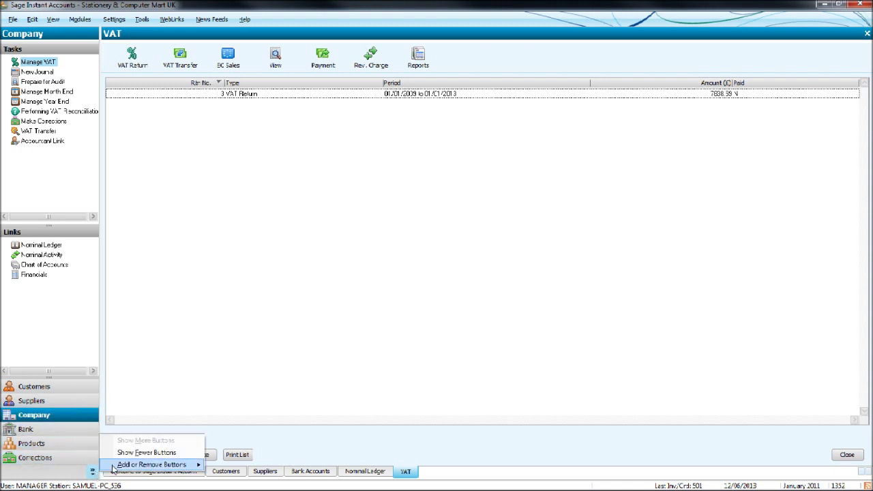
pyautogui.moveTo(117, 466)
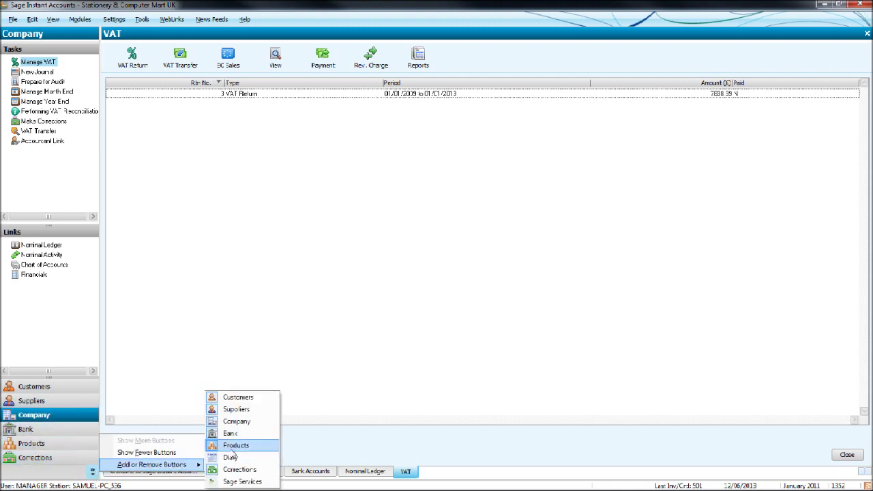
pyautogui.click(295, 311)
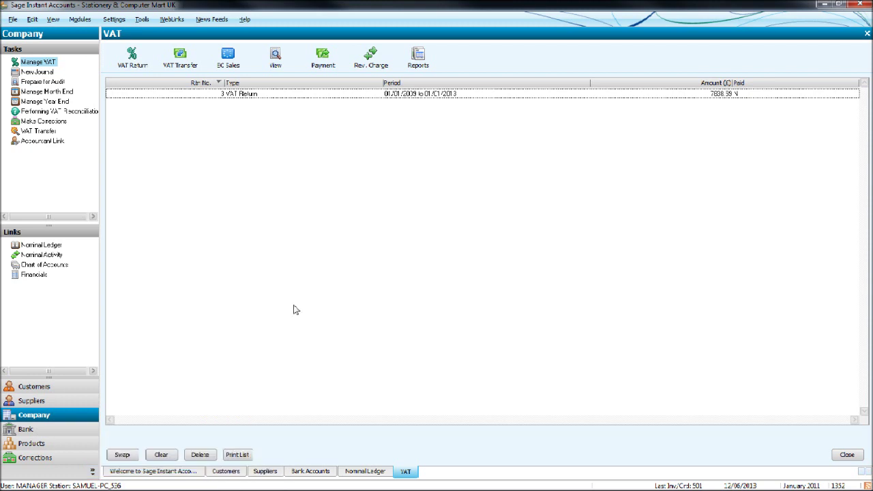
pyautogui.click(12, 19)
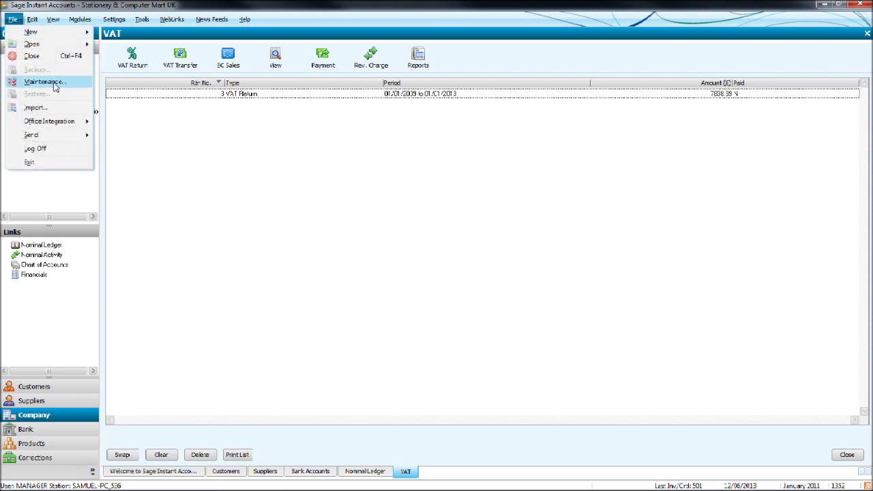
pyautogui.click(233, 204)
# Open purchase invoice 825 for editing from the Corrections list, agreeing to close all other open windows.
pyautogui.click(57, 460)
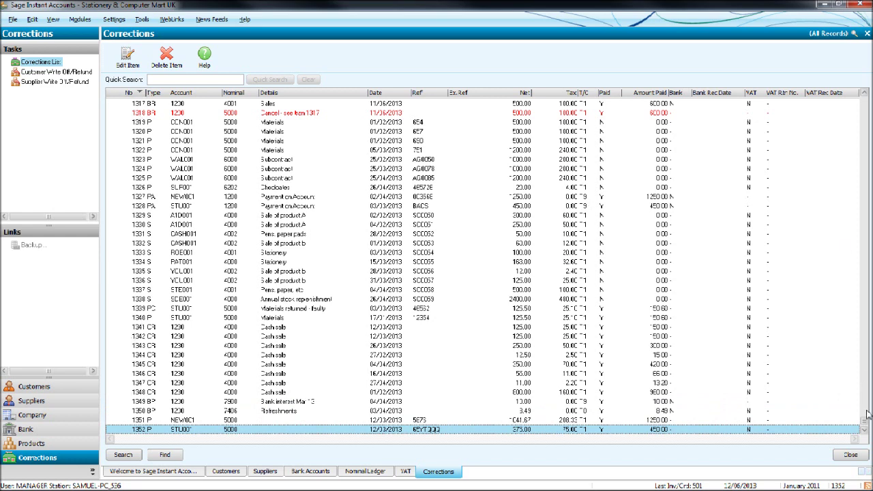
pyautogui.moveTo(865, 421); pyautogui.dragTo(864, 293)
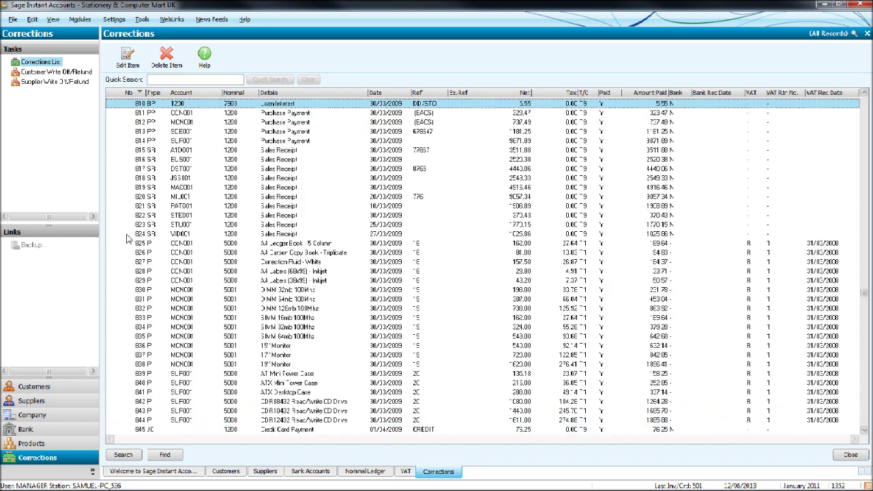
pyautogui.click(139, 244)
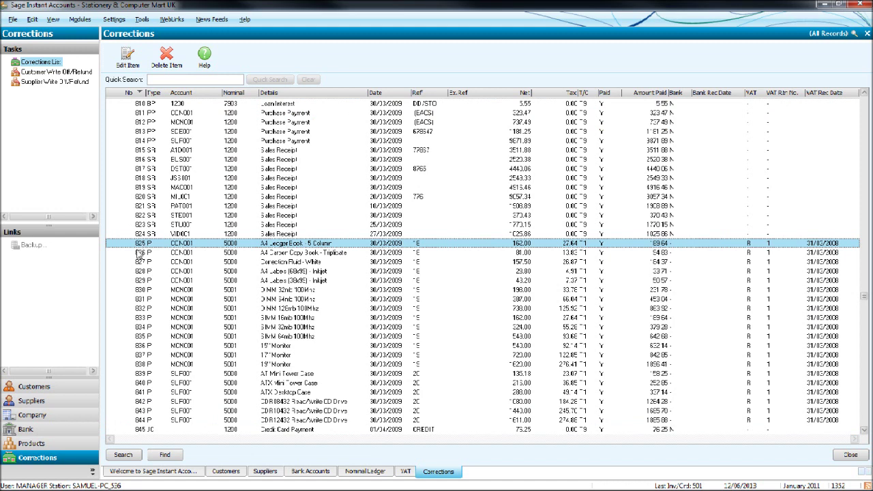
pyautogui.click(128, 59)
pyautogui.click(477, 303)
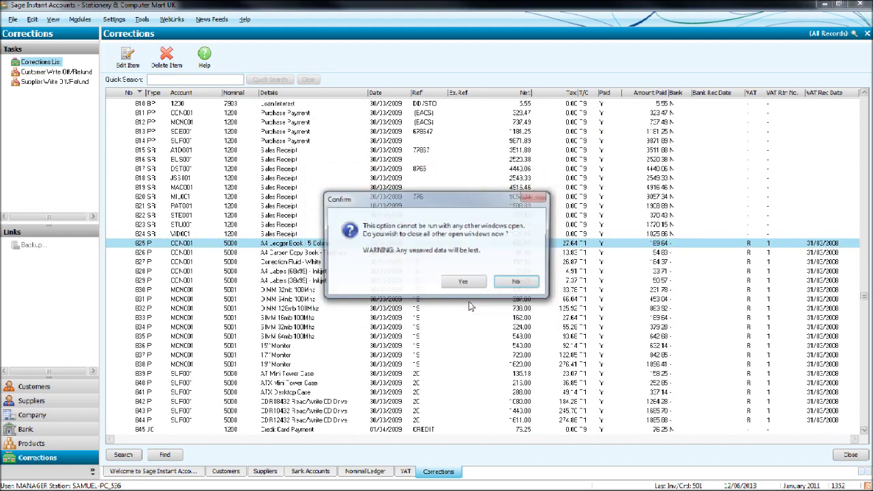
pyautogui.click(466, 285)
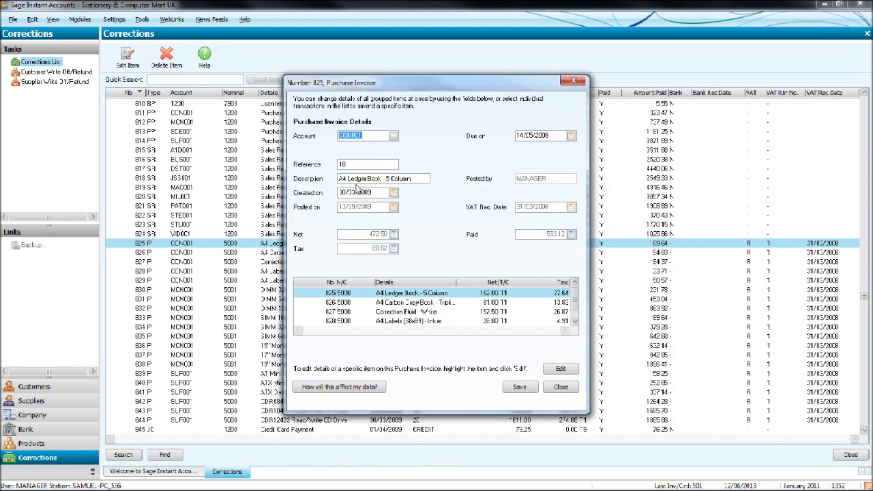
# View the details of the A4 Ledger Book - 5 Column item on purchase invoice 825, and close the invoice without saving.
pyautogui.click(561, 369)
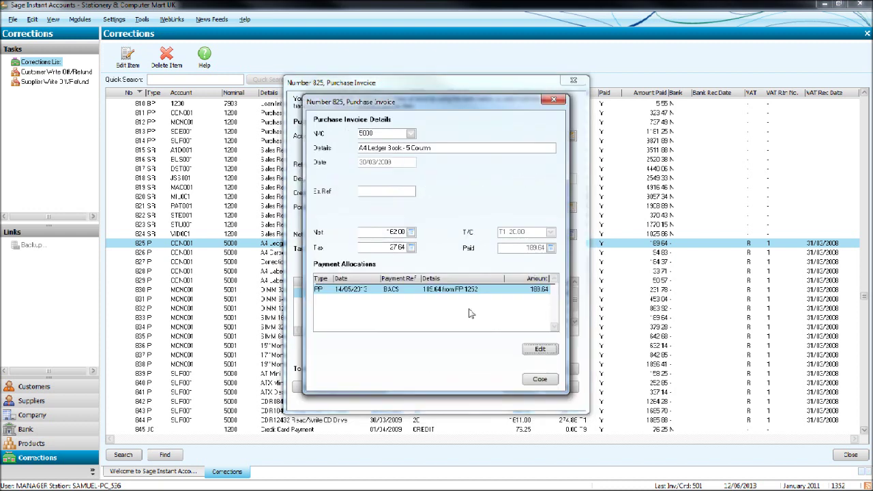
pyautogui.click(553, 99)
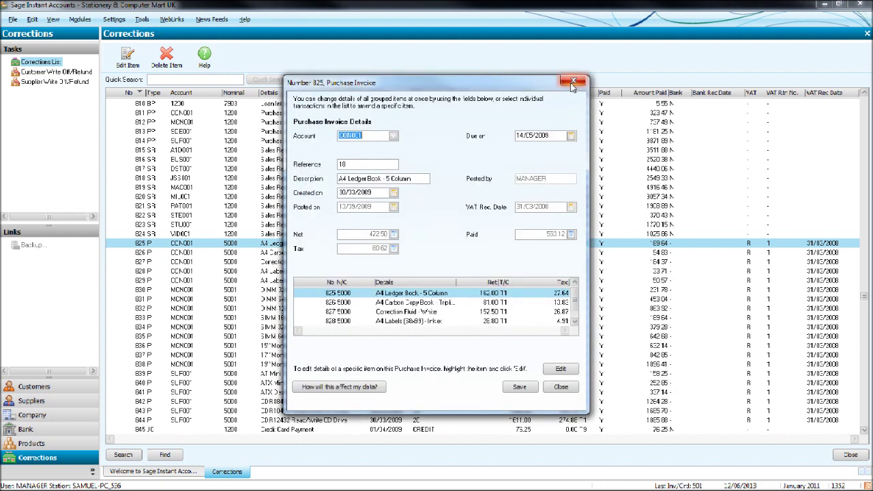
pyautogui.click(573, 80)
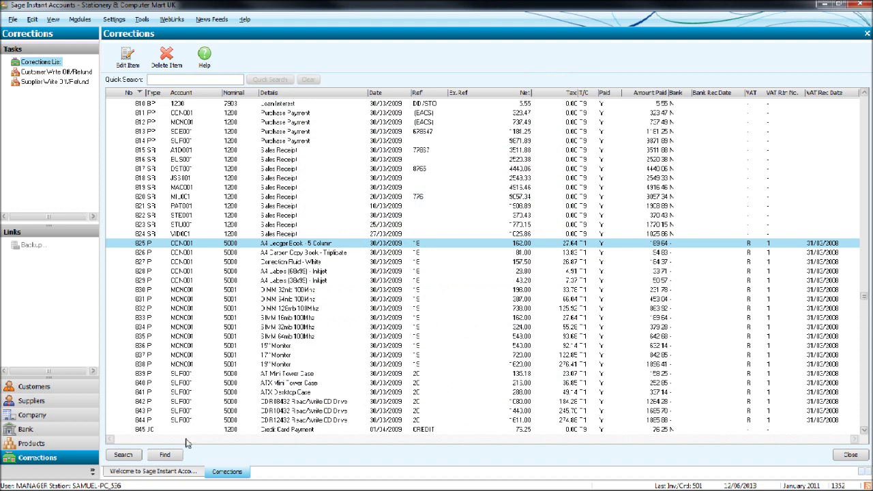
# Find transaction number 1350 in the Corrections list.
pyautogui.click(166, 455)
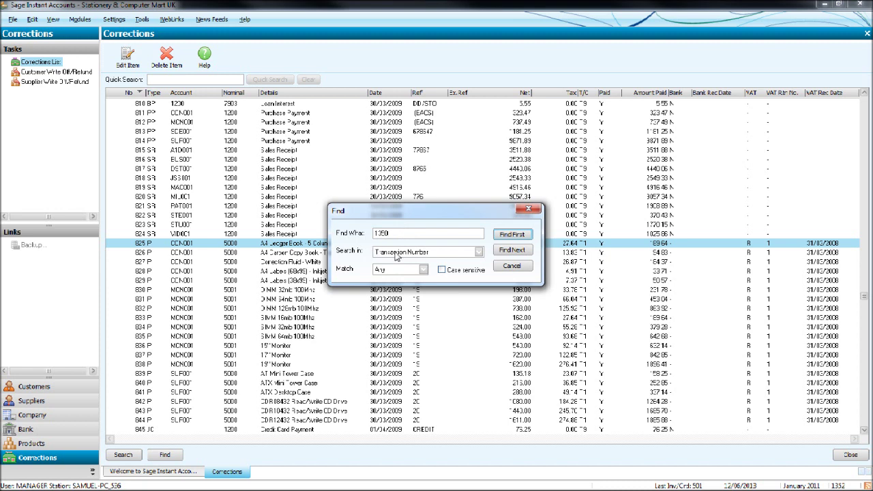
pyautogui.click(511, 234)
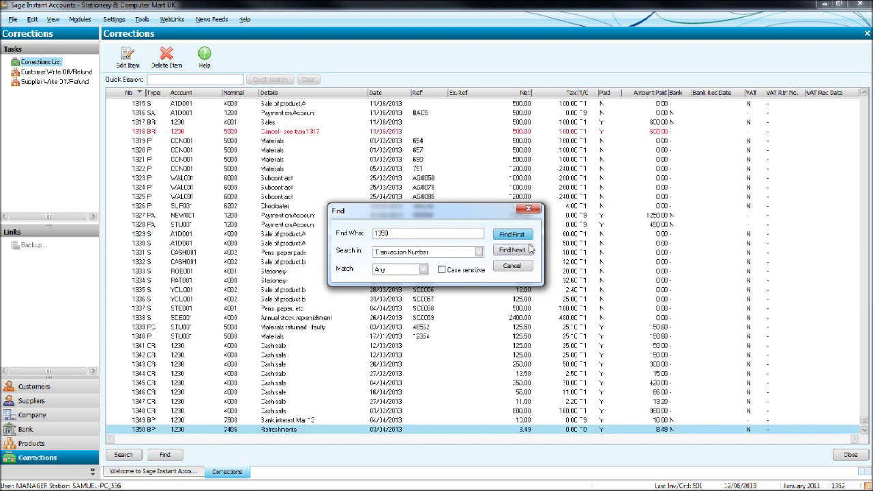